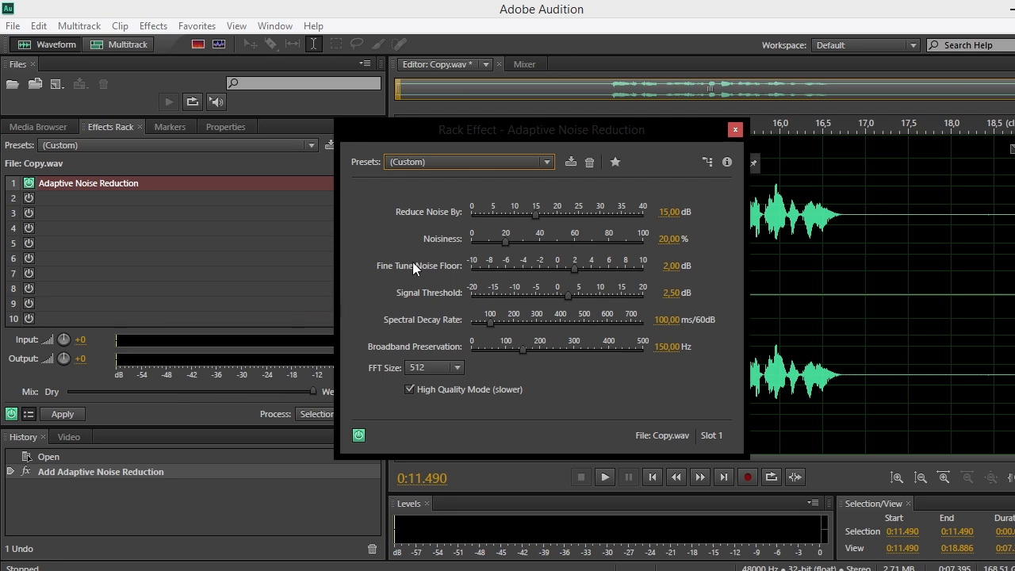
Step: Apply the Light Noise Reduction preset to Adaptive Noise Reduction, enable High Quality Mode, and close the effect's settings
left_click(487, 161)
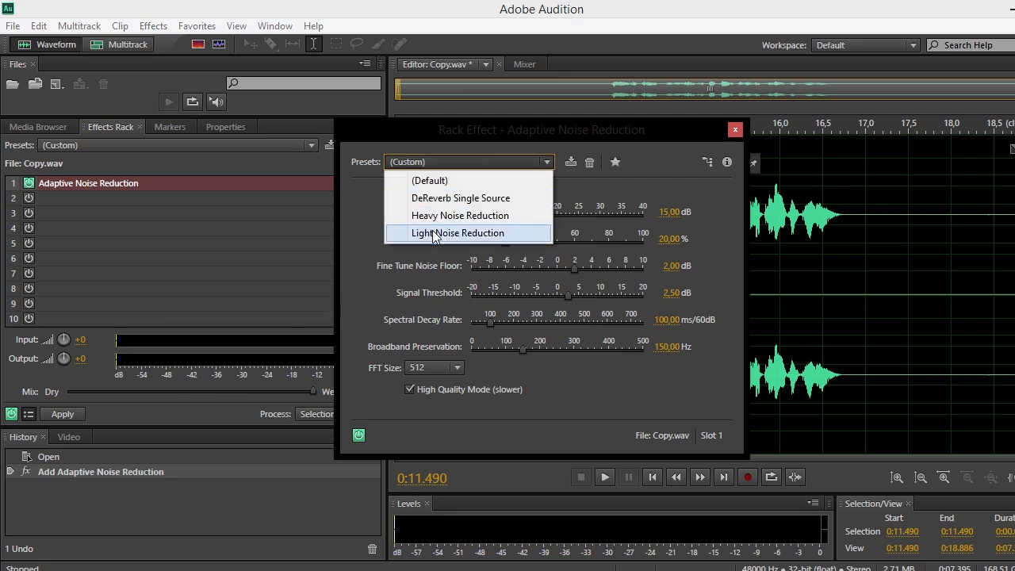
left_click(428, 234)
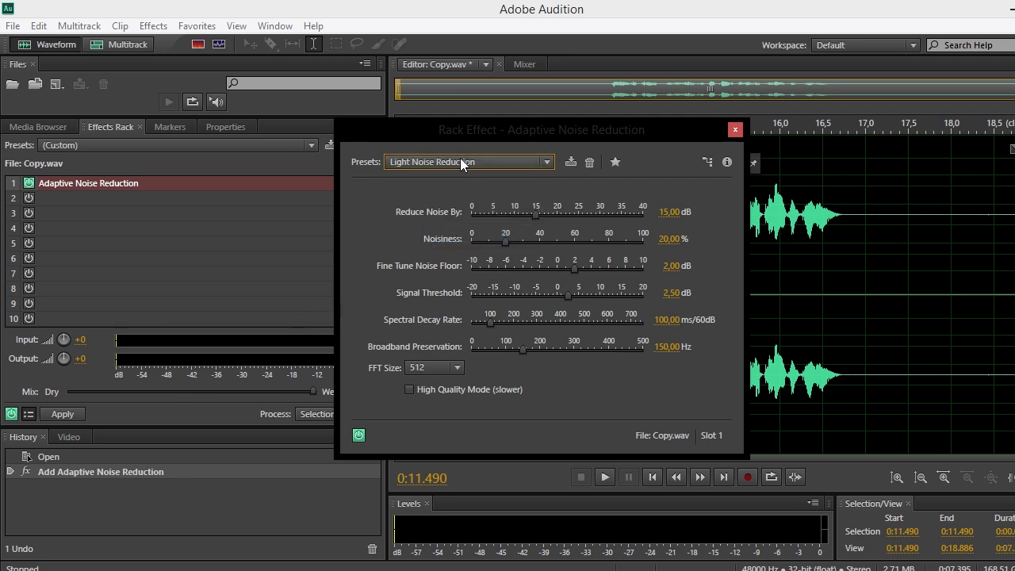
left_click(411, 390)
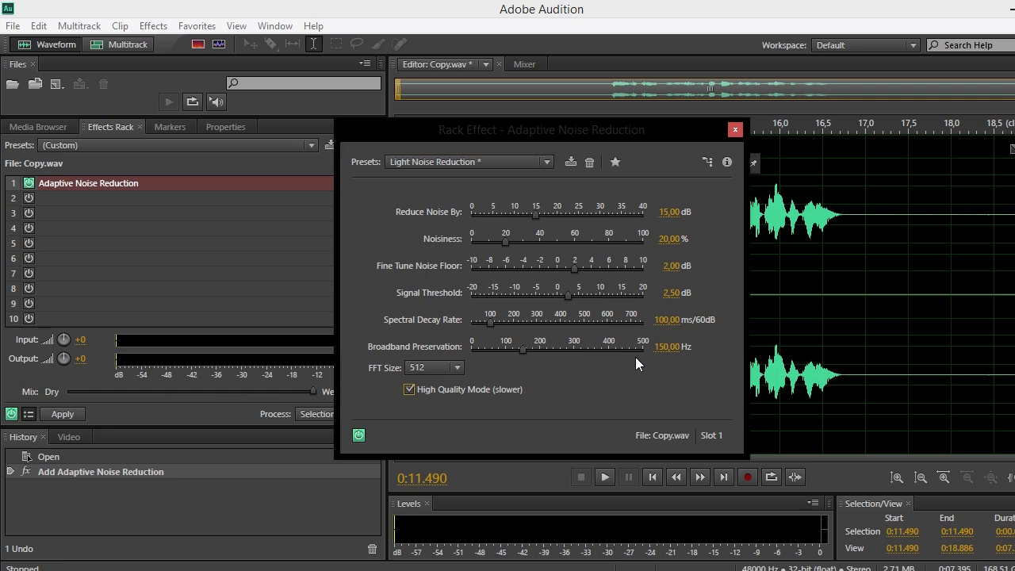
left_click(735, 130)
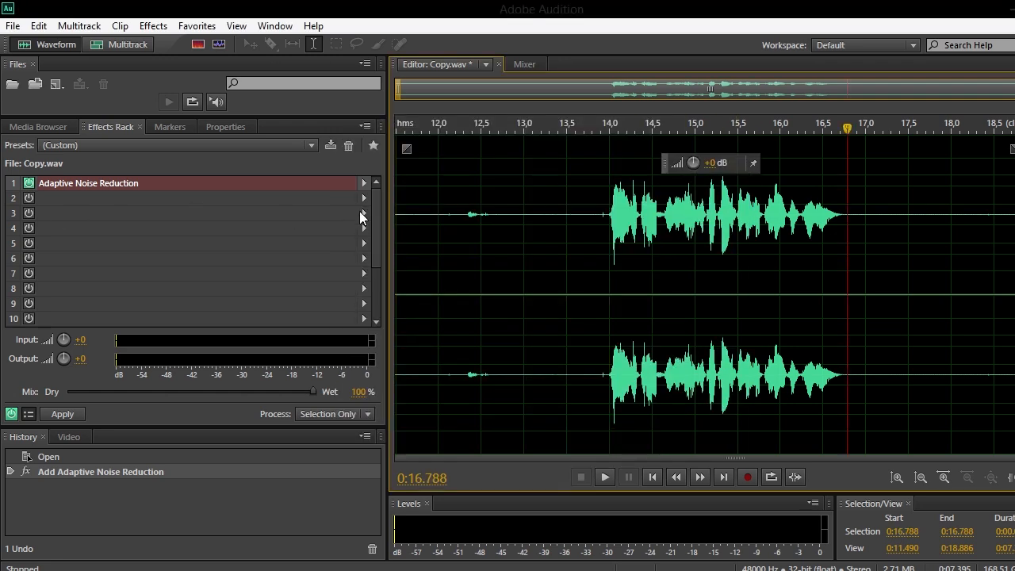
Step: Add a Multiband Compressor to rack slot 2 with the Broadcast preset and close its settings
left_click(365, 198)
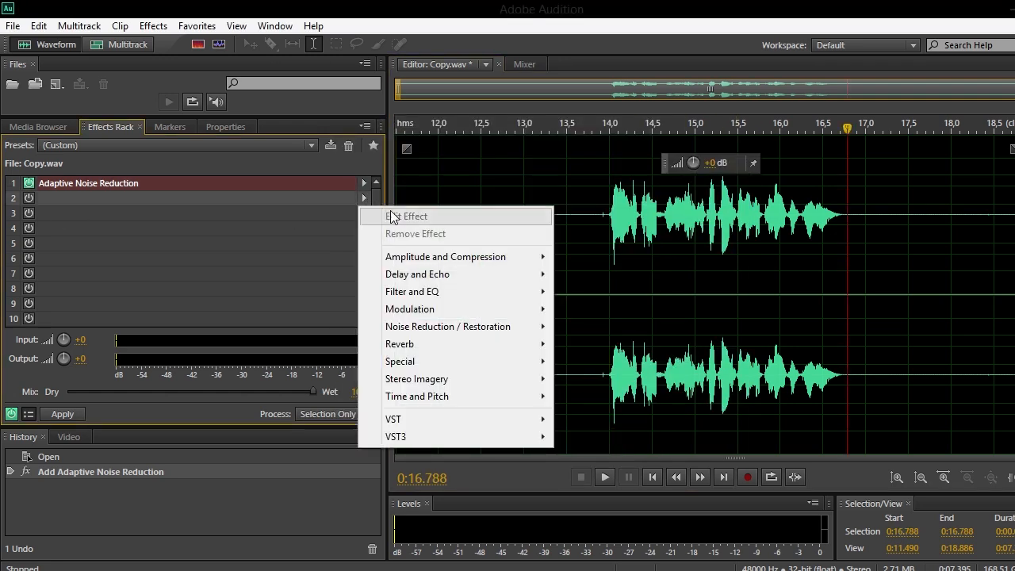
mouse_move(457, 262)
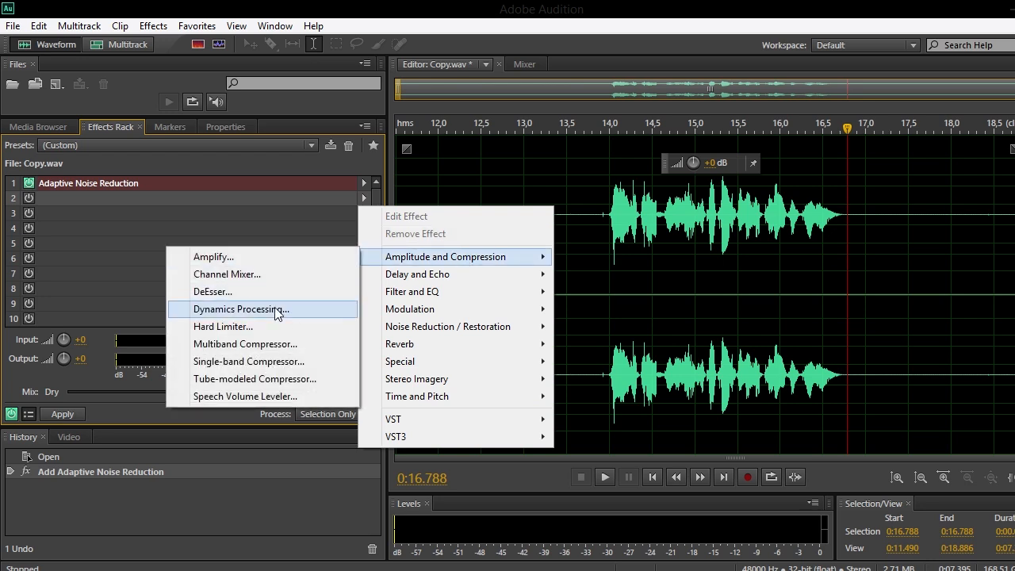
left_click(229, 346)
left_click(426, 79)
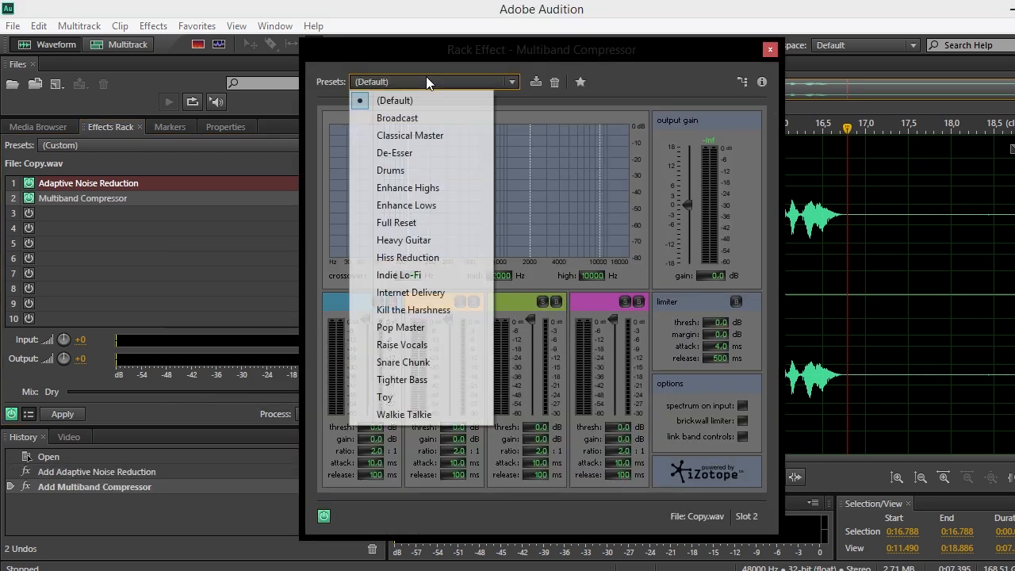
left_click(402, 118)
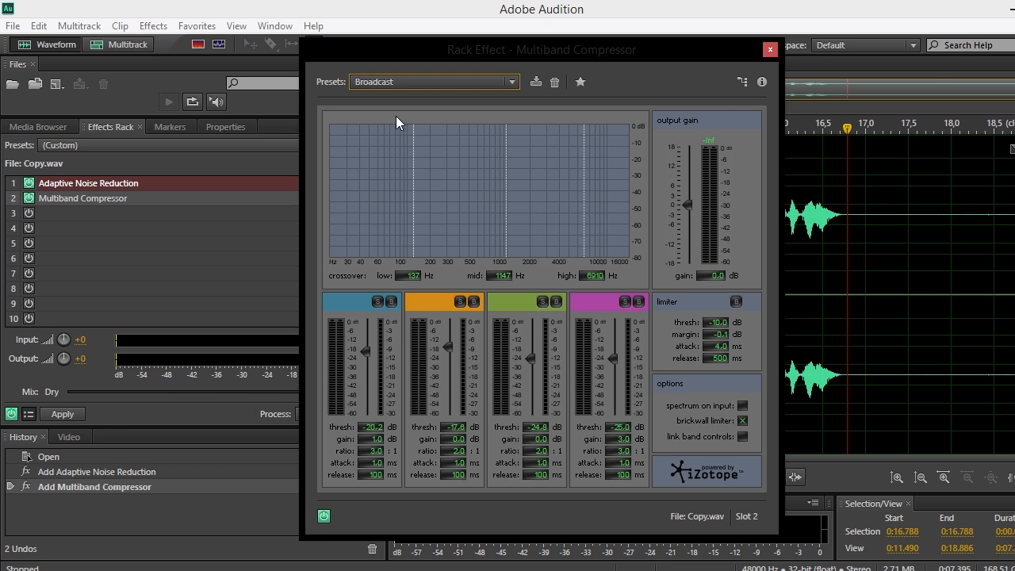
left_click(770, 49)
Step: Add Dynamics Processing to rack slot 3 and reset it to the (Default) preset
left_click(364, 214)
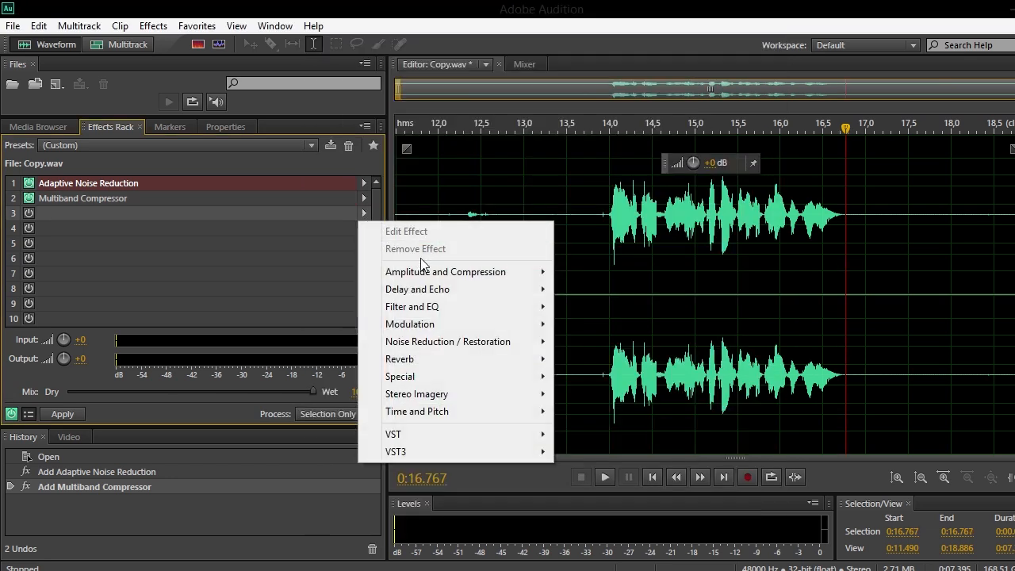
mouse_move(449, 274)
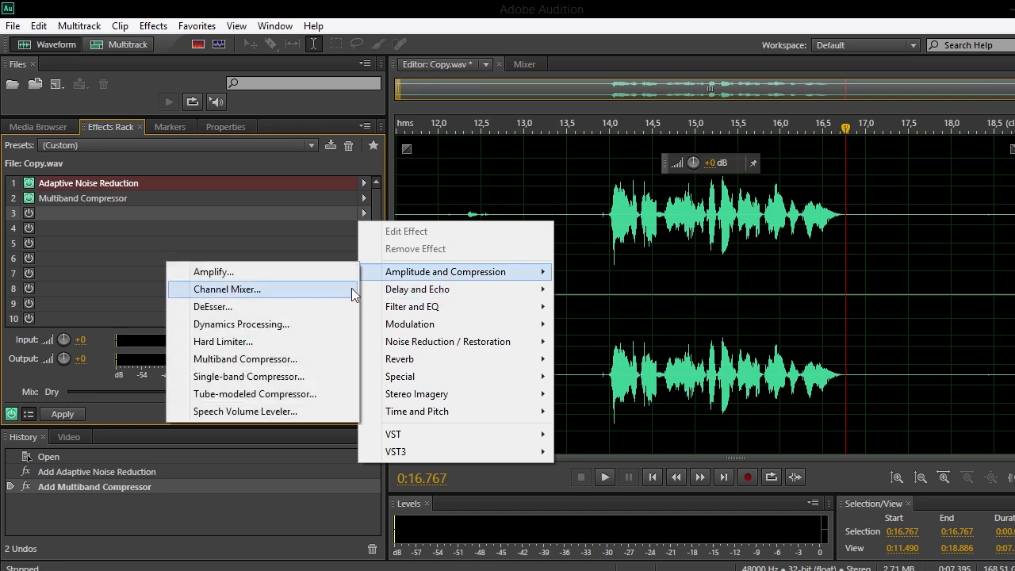
left_click(239, 322)
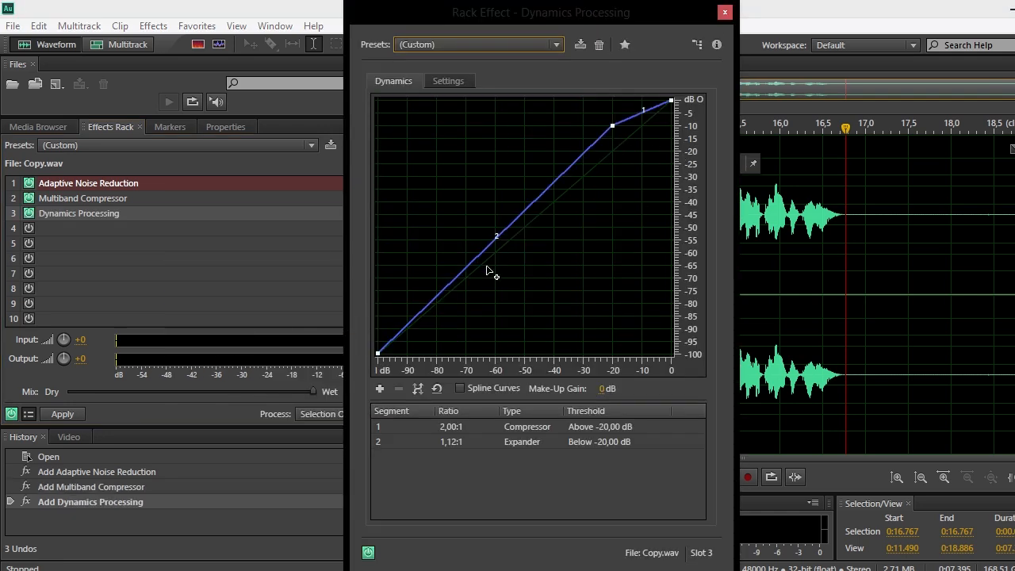
left_click(493, 45)
left_click(634, 11)
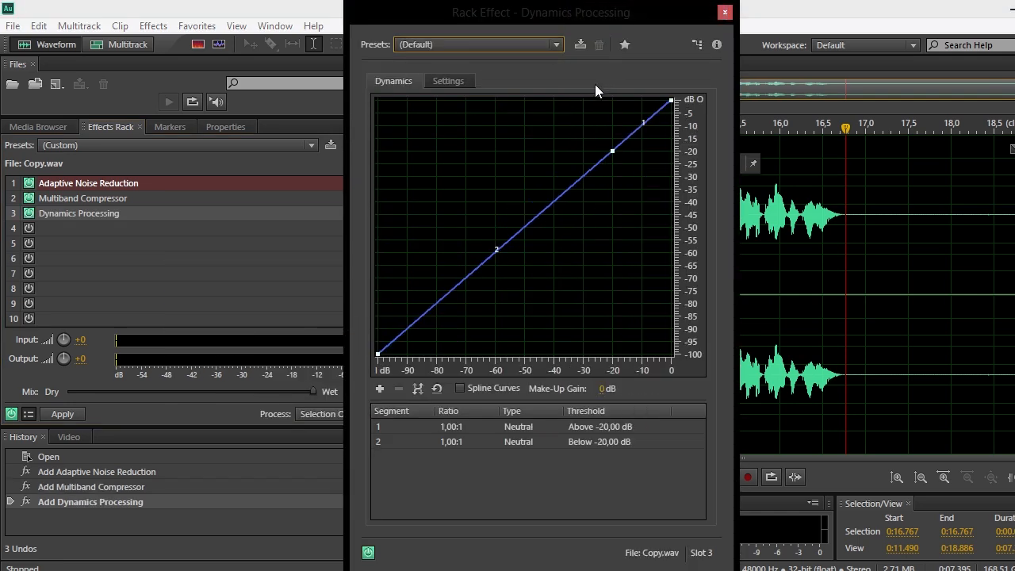
Step: Enable Spline Curves, lower the dynamics curve's upper end point to about -20 dB, and close the effect's settings
left_click(460, 389)
left_click_drag(672, 101, 673, 151)
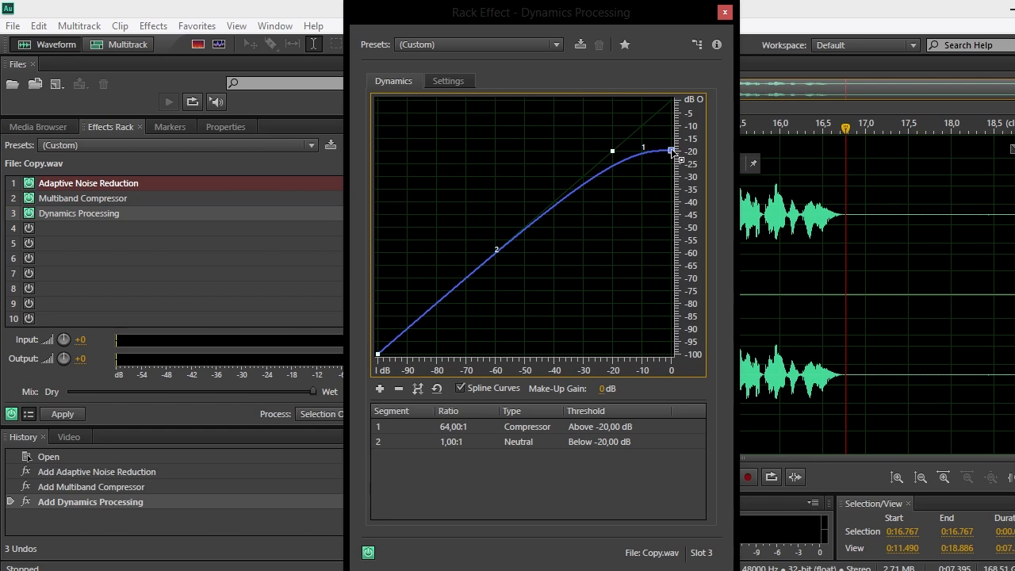
left_click(725, 12)
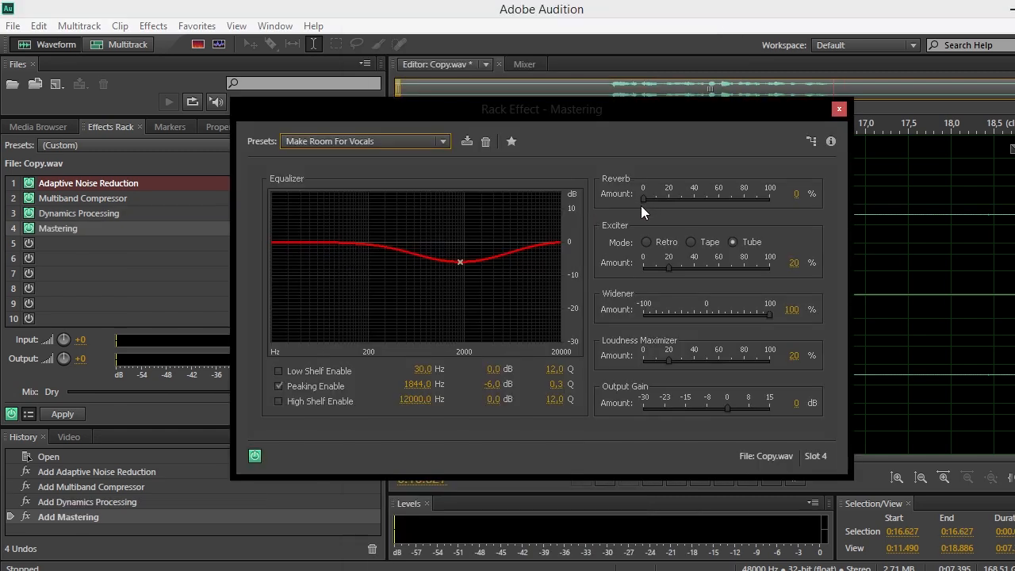
Step: Set the Mastering effect's reverb amount to 0 % and close its settings
left_click(643, 198)
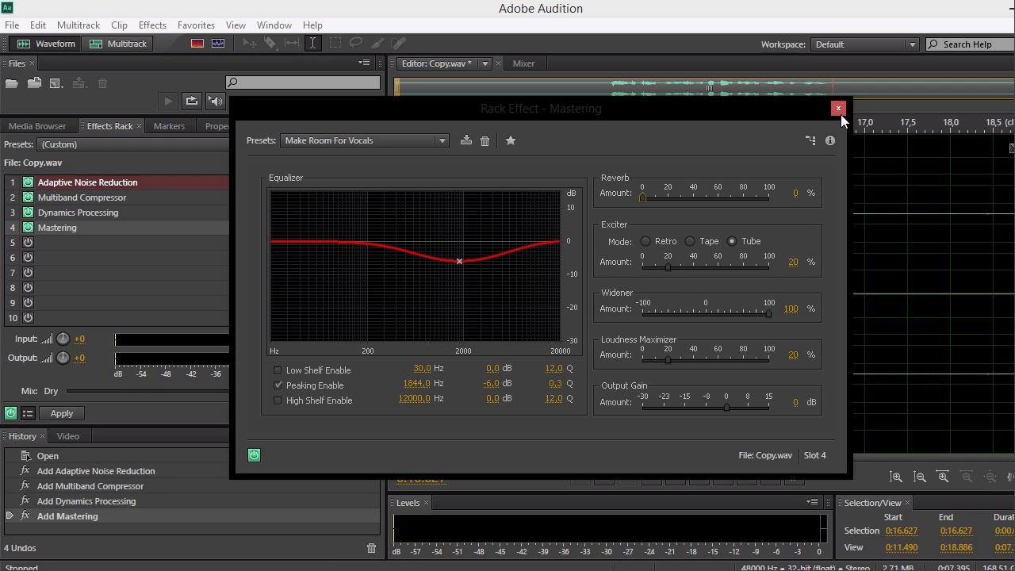
left_click(841, 115)
Step: Add a Vocal Enhancer to rack slot 5 with the Male preset and close its settings
left_click(363, 243)
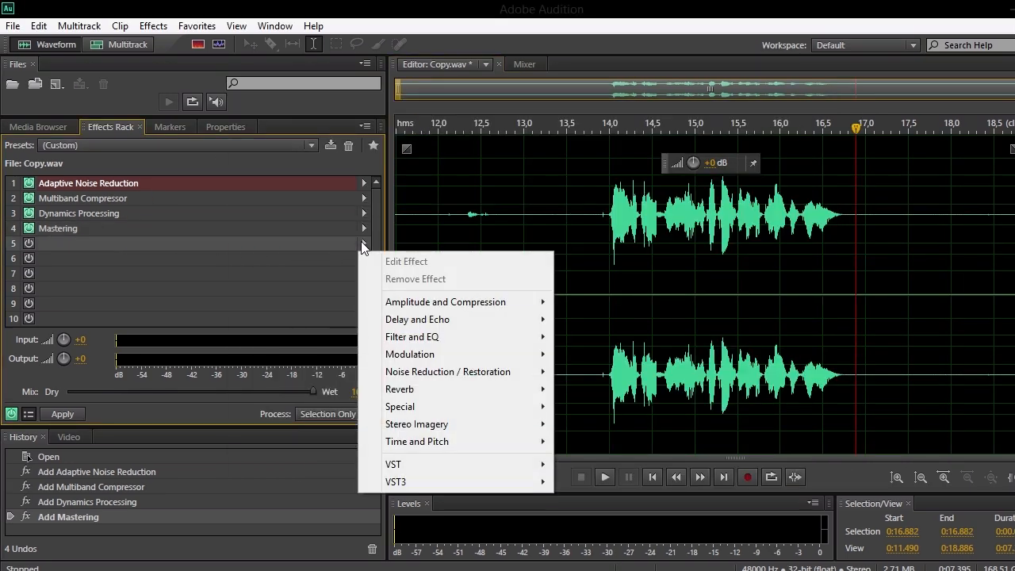
mouse_move(401, 408)
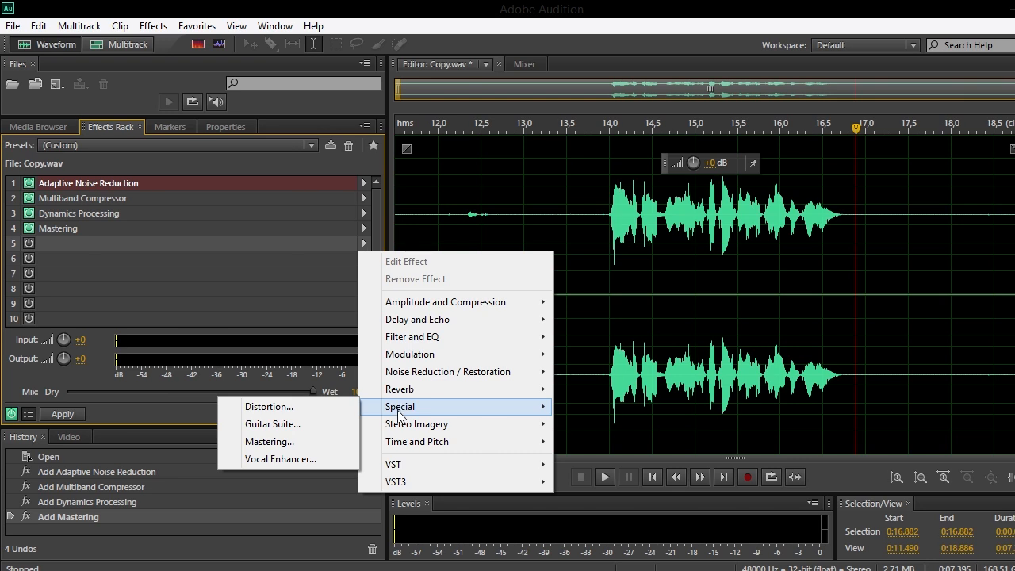
left_click(297, 458)
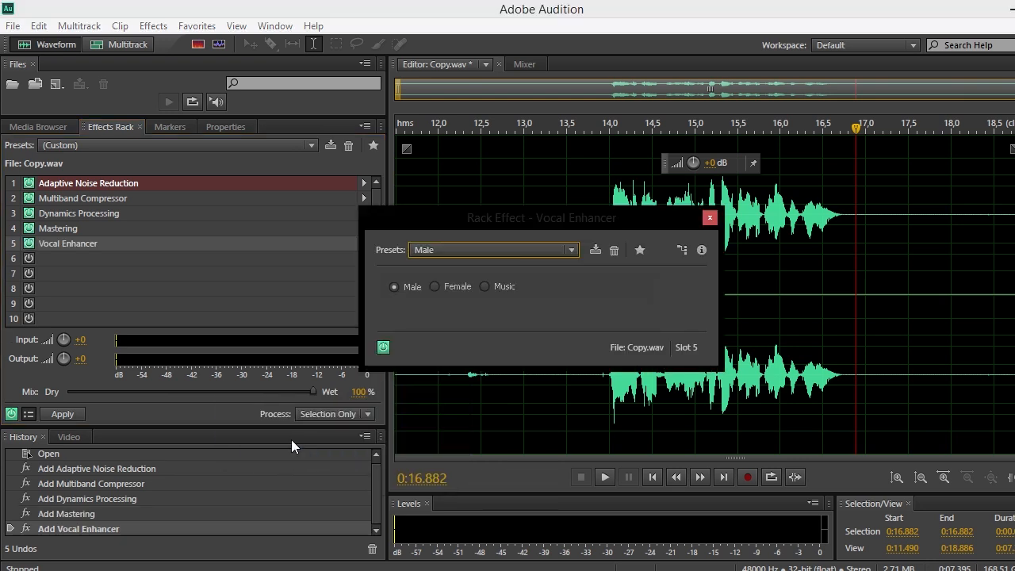
left_click(486, 251)
left_click(444, 302)
left_click(710, 218)
Step: Add a Parametric Equalizer to rack slot 6 and apply the Loudness Maximizer preset
left_click(365, 258)
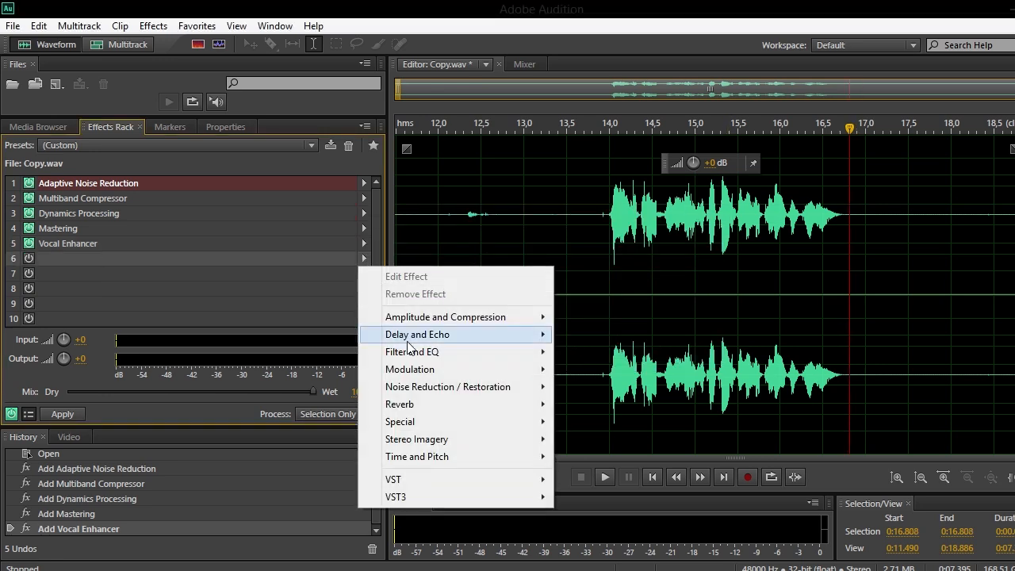
mouse_move(361, 357)
left_click(254, 349)
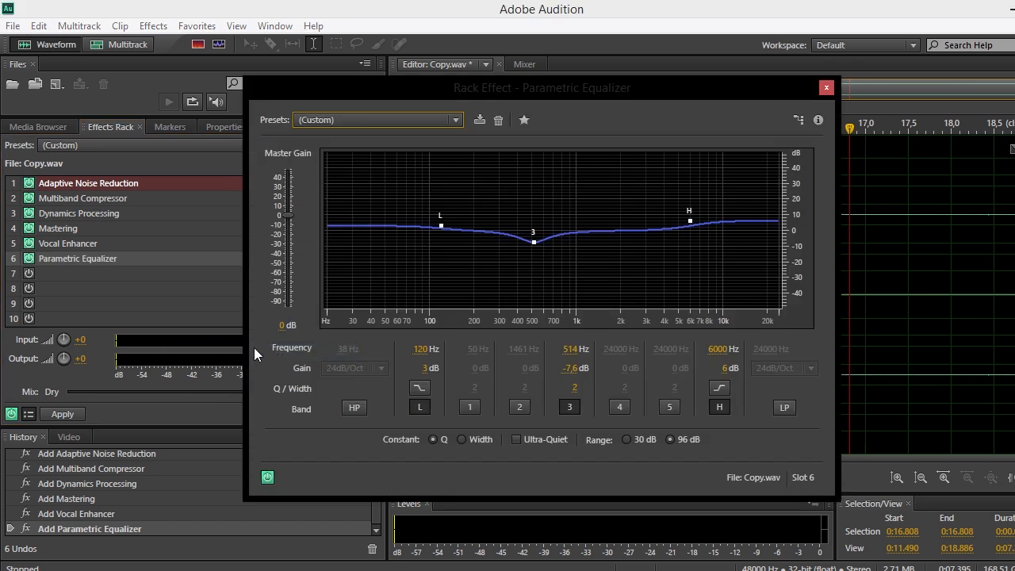
left_click(392, 123)
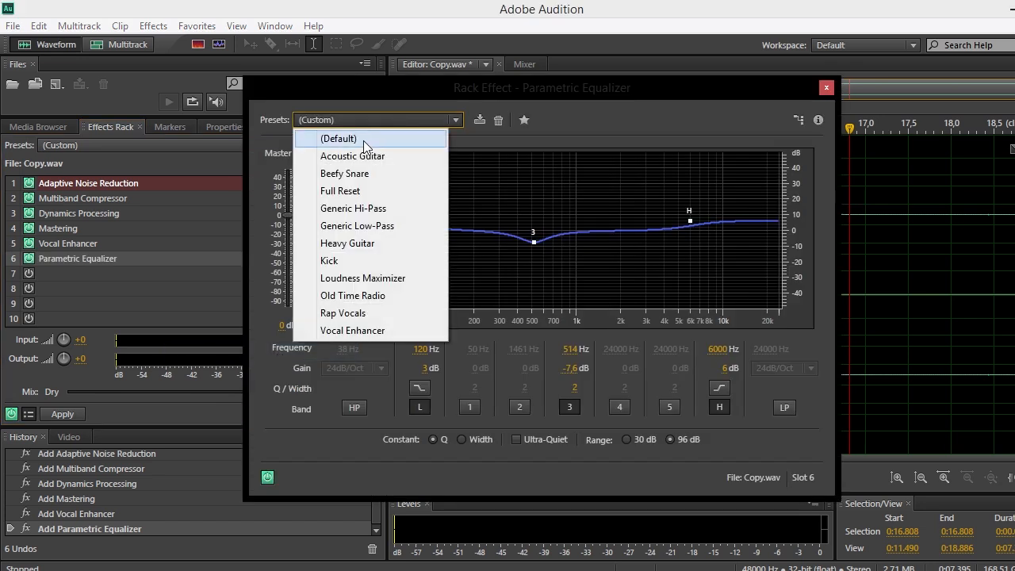
left_click(364, 141)
left_click(427, 120)
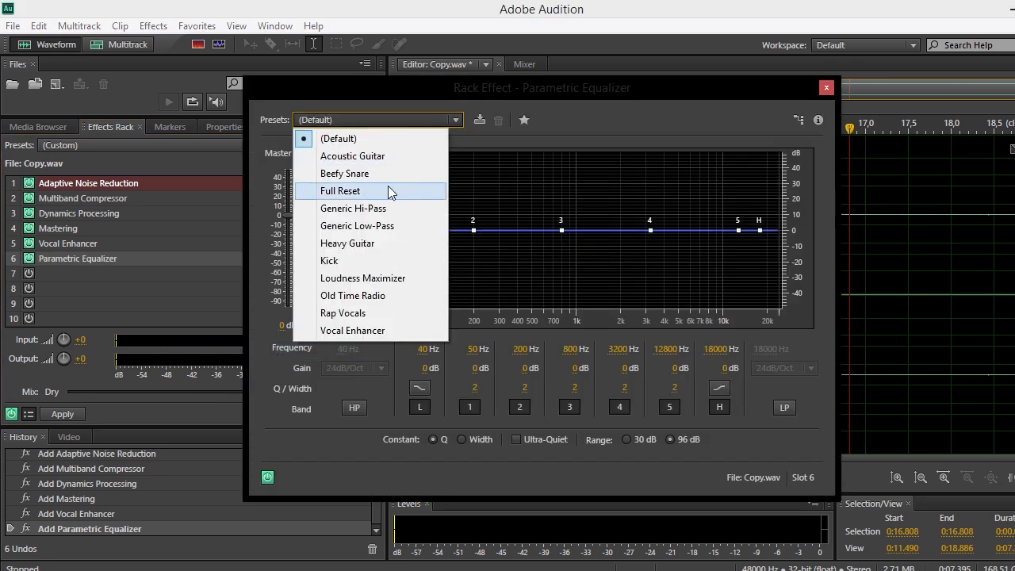
left_click(358, 278)
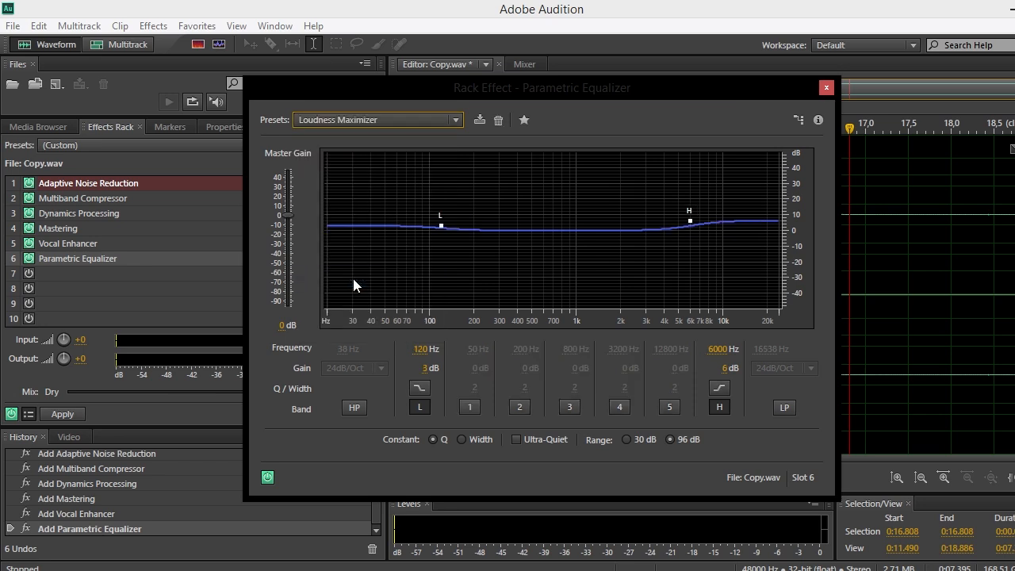
Step: Raise the equalizer's low shelf to about 9,1 dB and its high shelf to about 8,1 dB, and preview the voice from about 0:11.880
left_click_drag(441, 227, 441, 218)
left_click_drag(691, 222, 692, 217)
left_click_drag(569, 64, 377, 154)
left_click(430, 124)
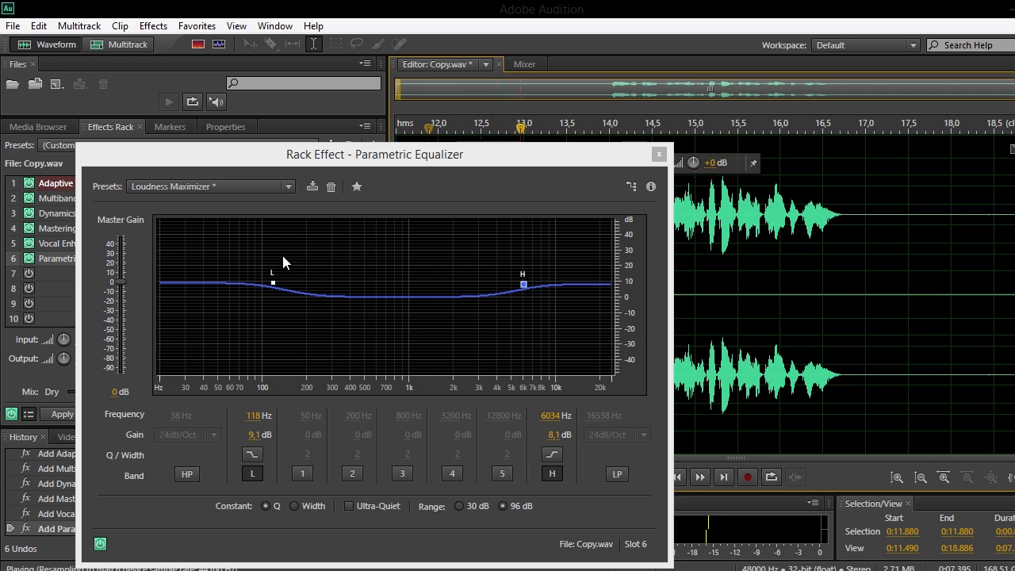
mouse_move(274, 284)
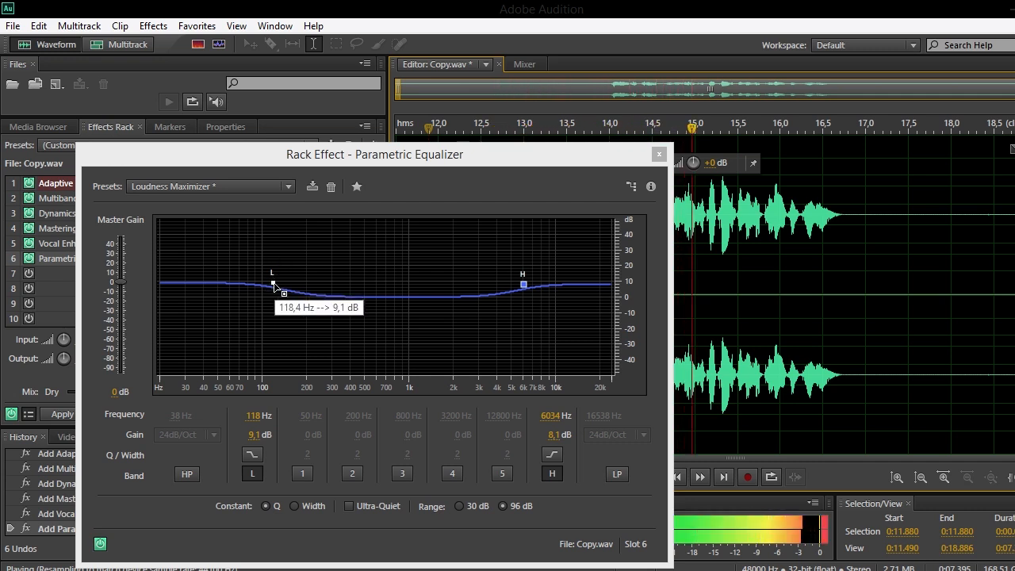
key("space")
Step: Lower the low shelf to about 7,1 dB and the high shelf to about 6,6 dB, preview the voice again, and close the equalizer
left_click_drag(275, 286, 274, 290)
left_click_drag(524, 285, 525, 286)
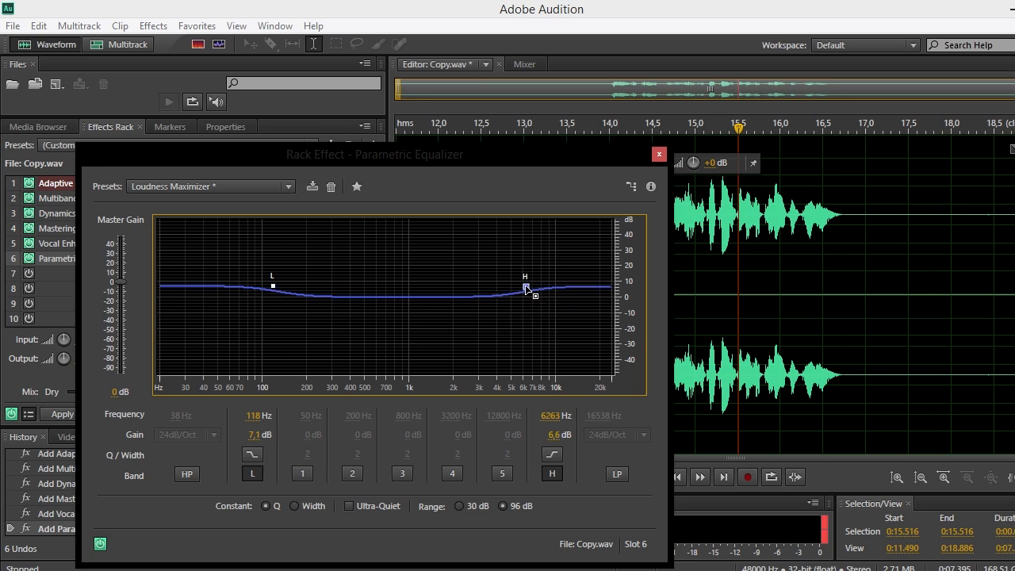
left_click(406, 129)
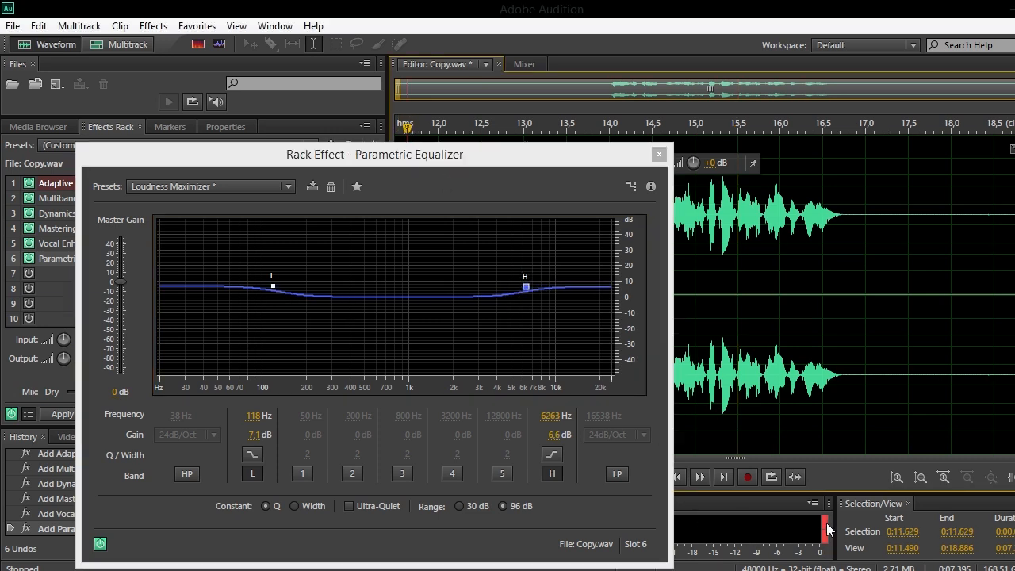
key("space")
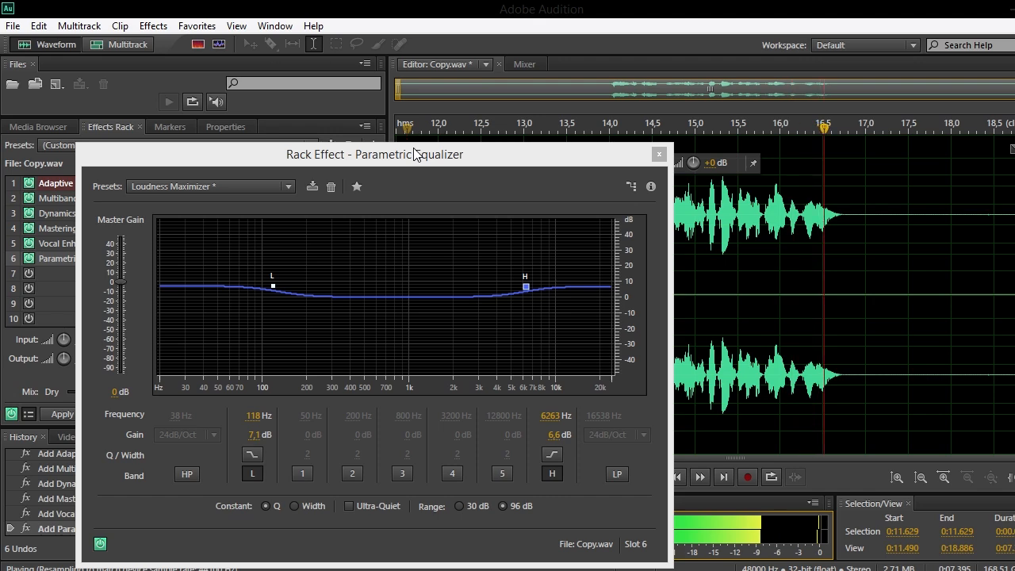
key("space")
left_click(660, 154)
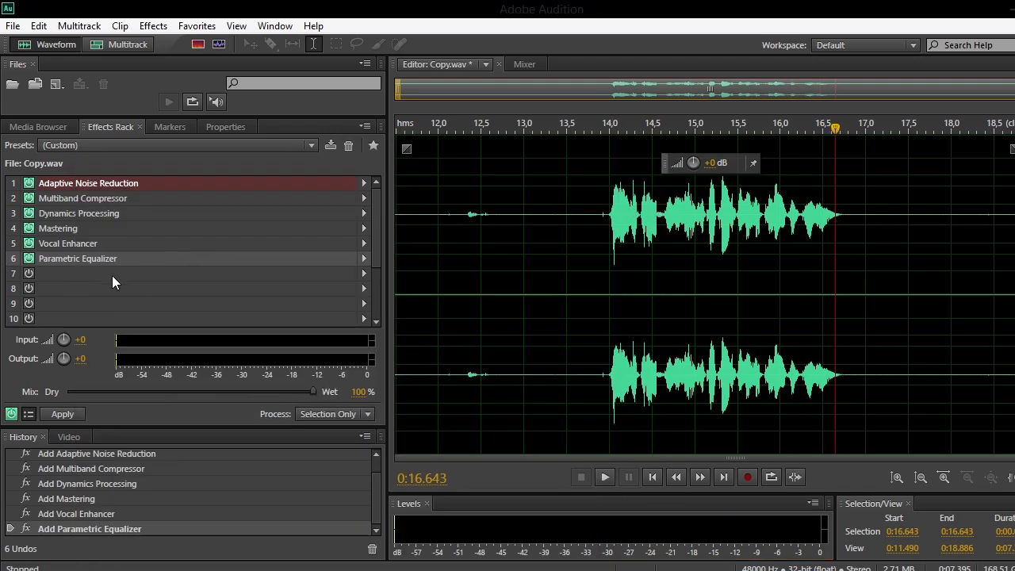
Step: Add a Studio Reverb effect to rack slot 7
left_click(365, 274)
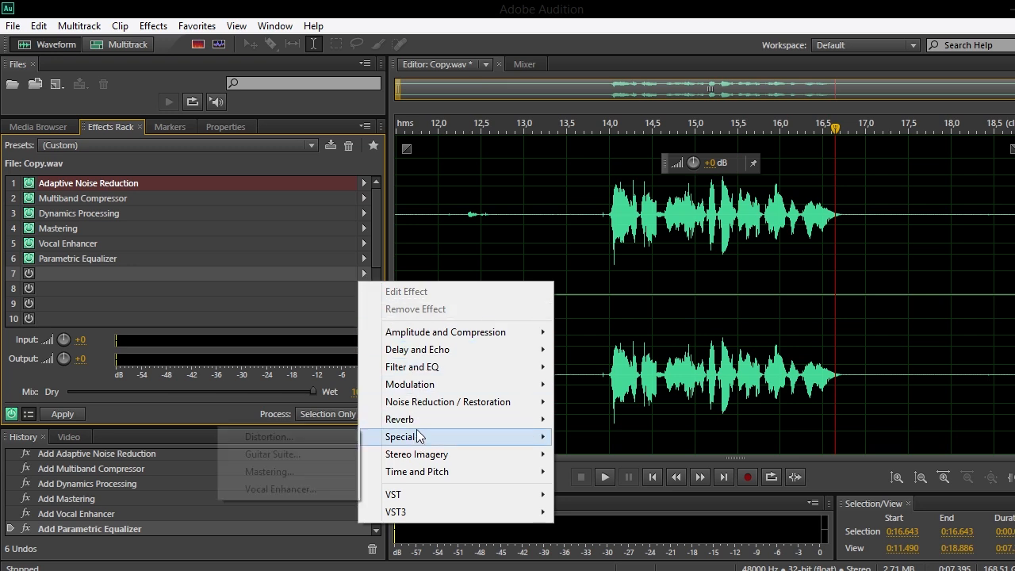
mouse_move(420, 421)
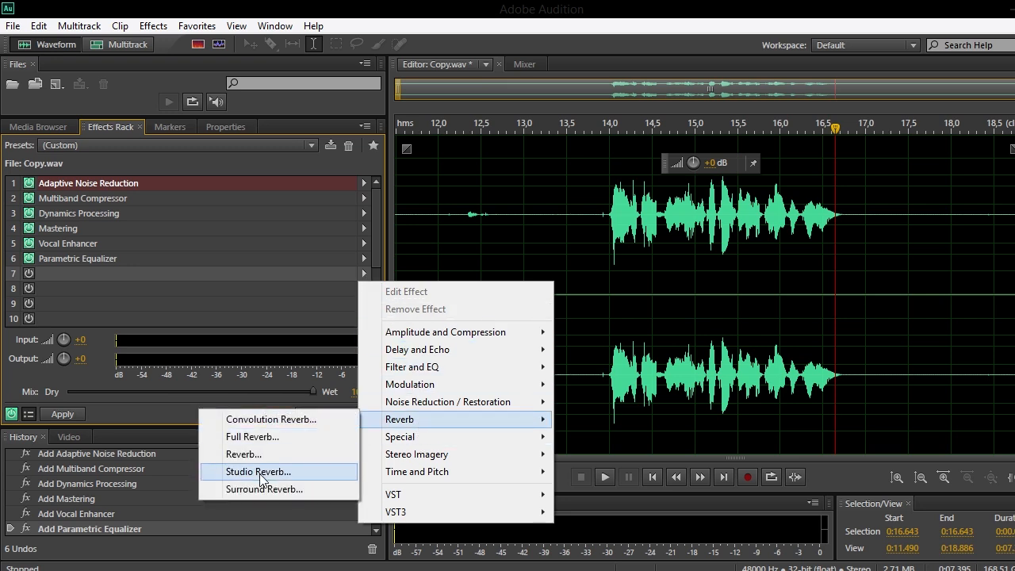
left_click(258, 472)
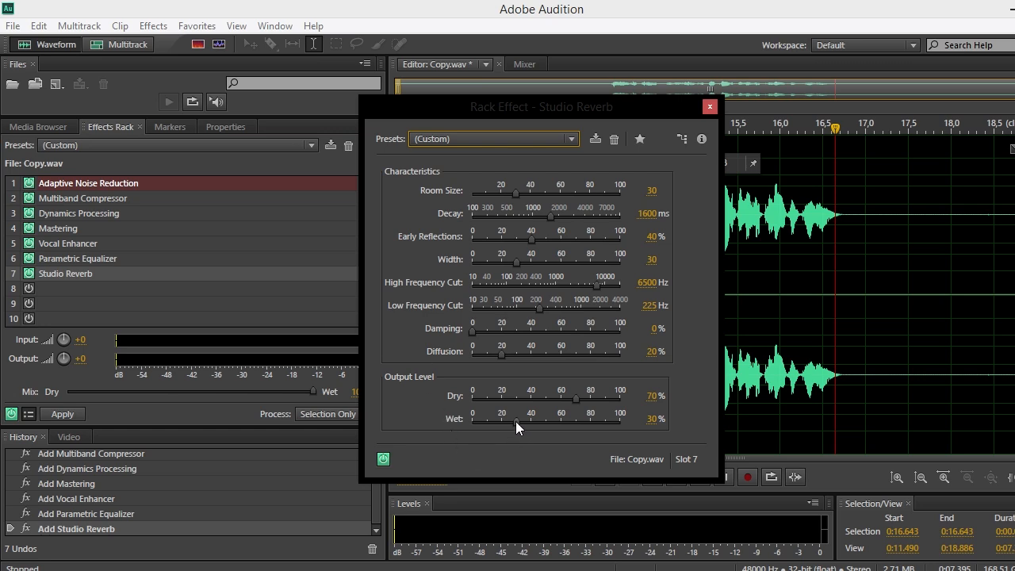
Step: Move the Studio Reverb window off the waveform and preview the voice with the reverb from about 0:13.234
left_click_drag(547, 109, 305, 117)
left_click(542, 127)
key("space")
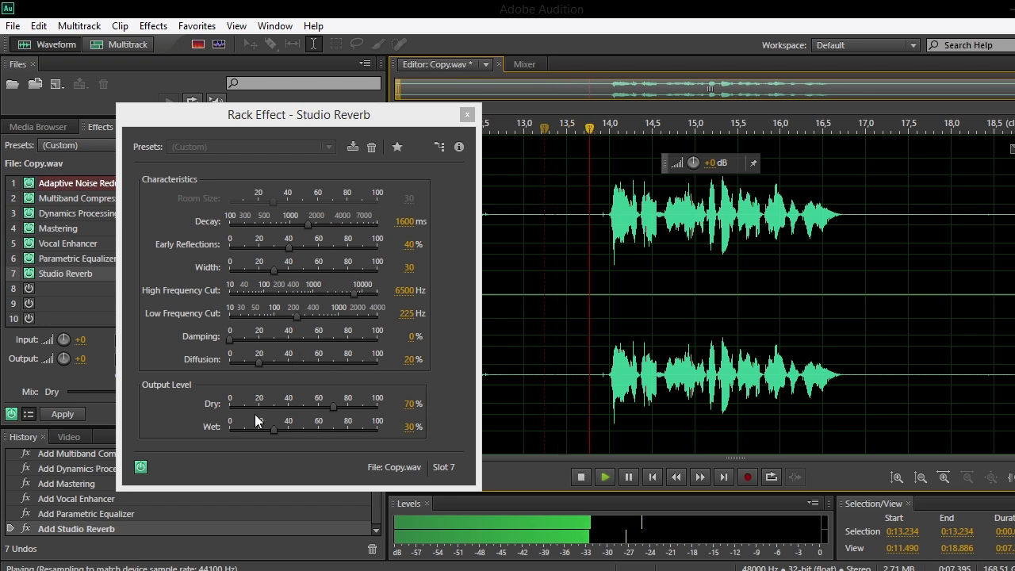
key("space")
Step: Set the Studio Reverb output levels to 10 % wet and 90 % dry, and place the playhead at about 0:12.659
left_click_drag(270, 429, 251, 432)
left_click(406, 427)
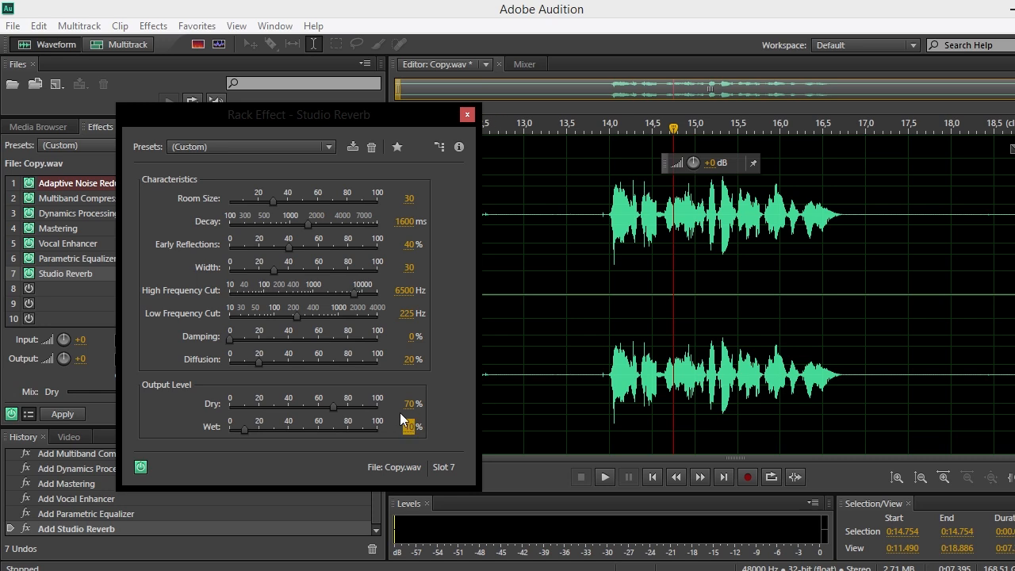
left_click(410, 405)
type("90")
key("Return")
left_click(495, 123)
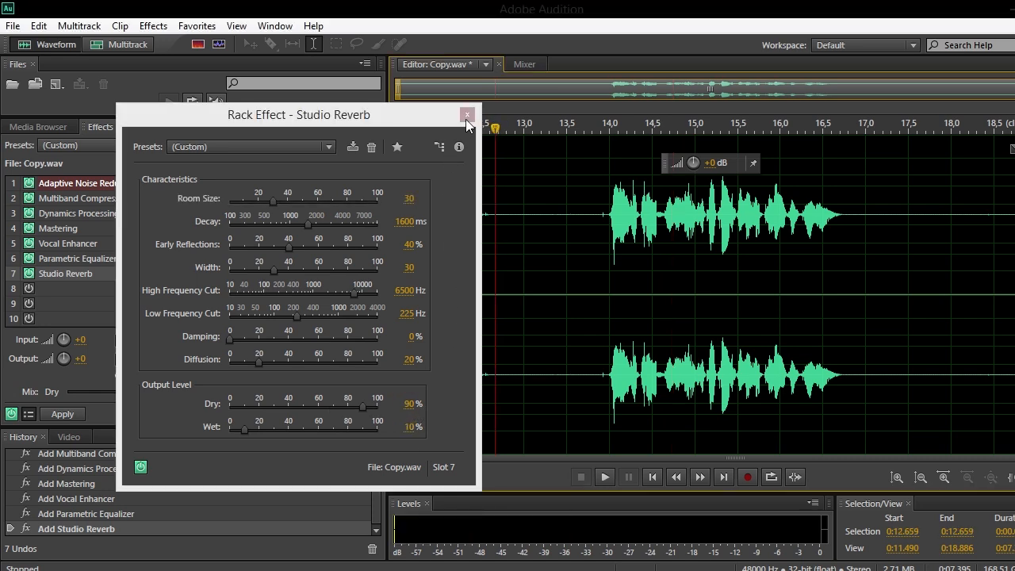
Step: Close the Studio Reverb settings and preview the voice from about 0:11.945
left_click(467, 116)
left_click(433, 125)
key("space")
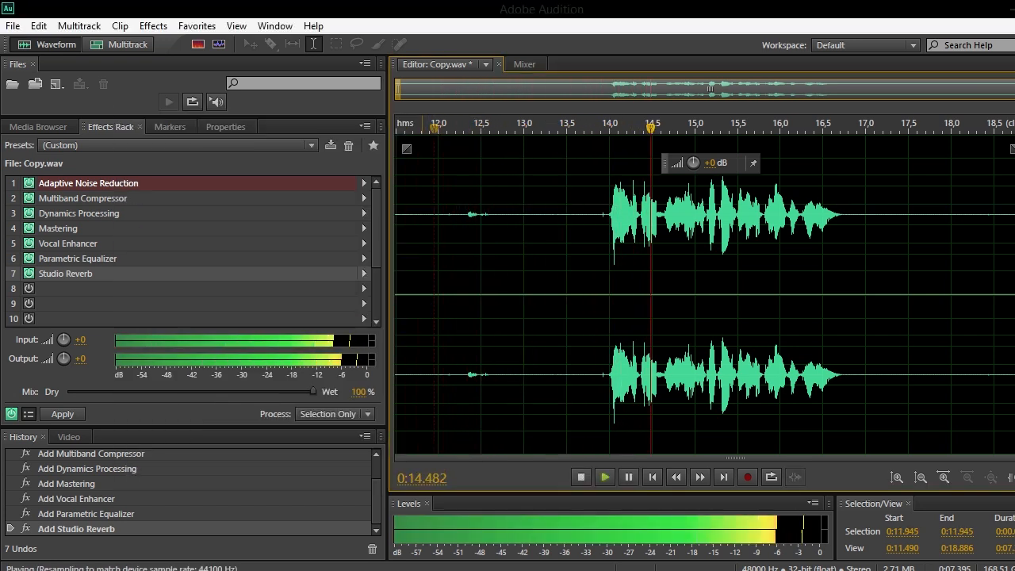
key("space")
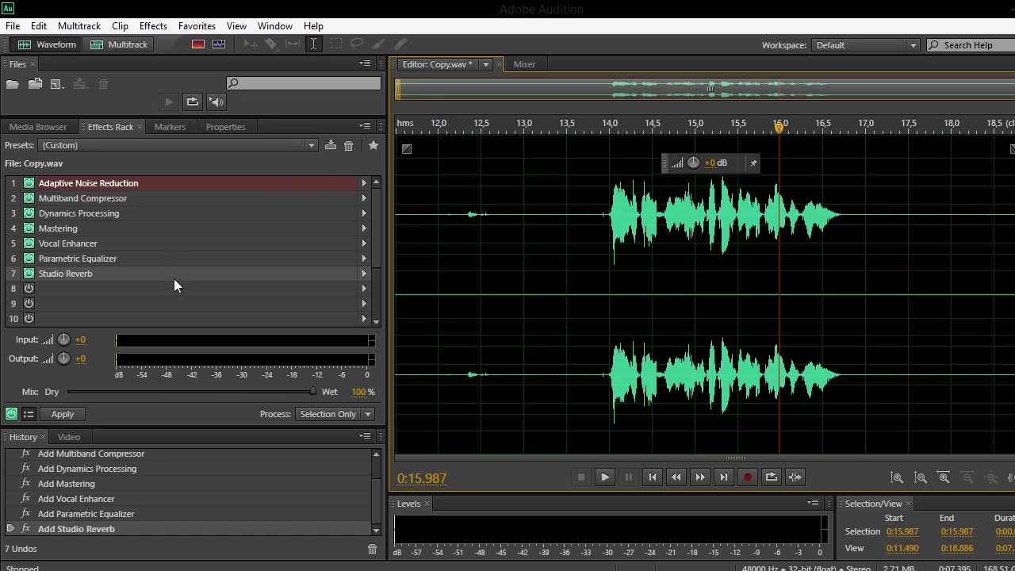
Step: Add a Delay effect to rack slot 8 with a mix of 7 % on the left channel and 9 % on the right
left_click(361, 290)
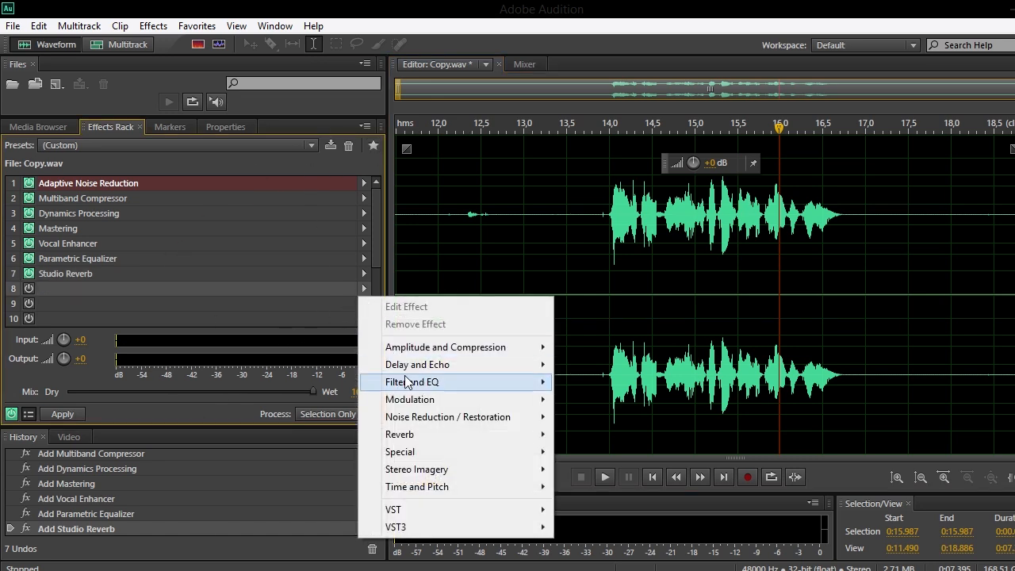
mouse_move(427, 371)
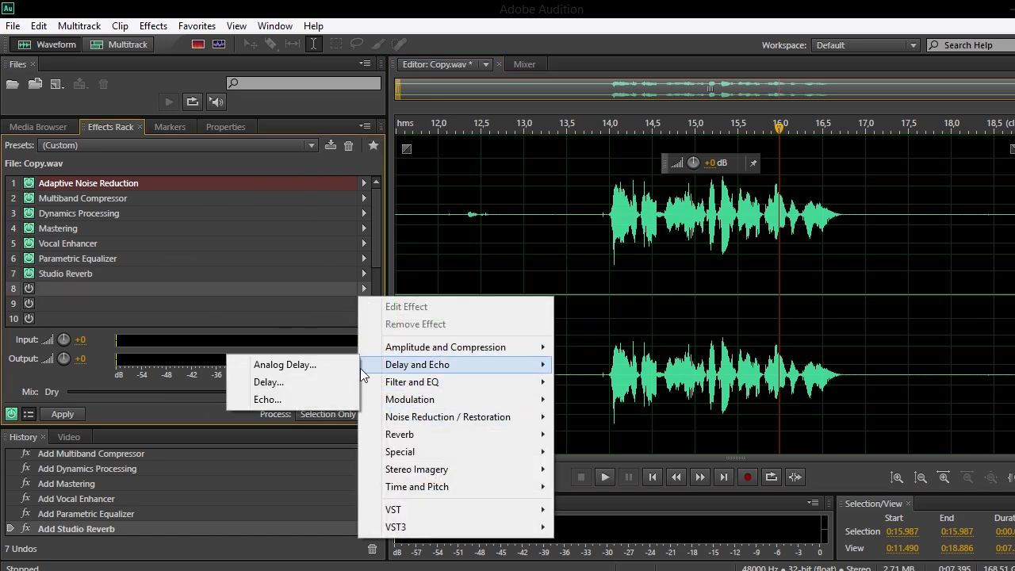
left_click(306, 381)
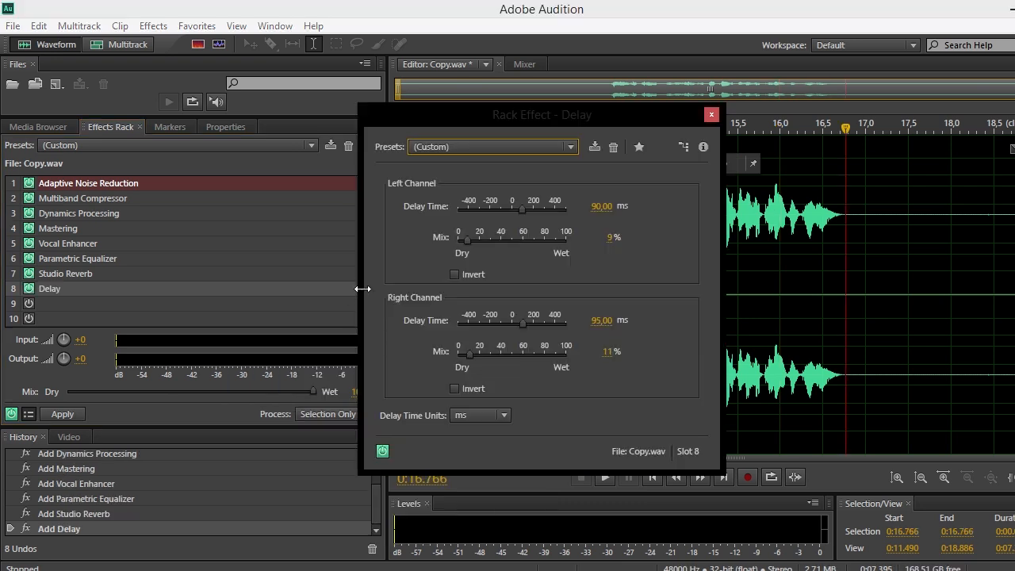
left_click(610, 237)
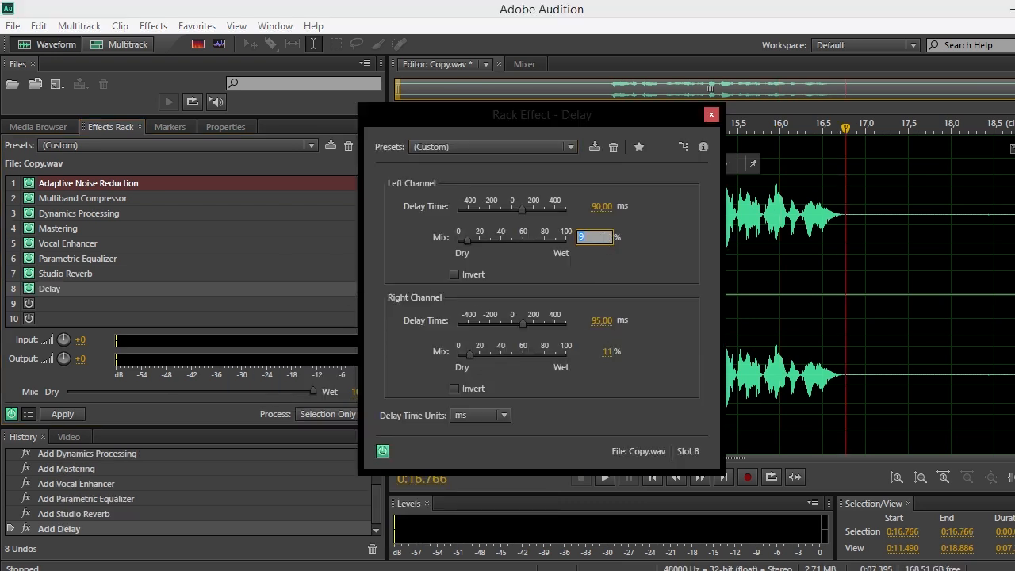
left_click(608, 351)
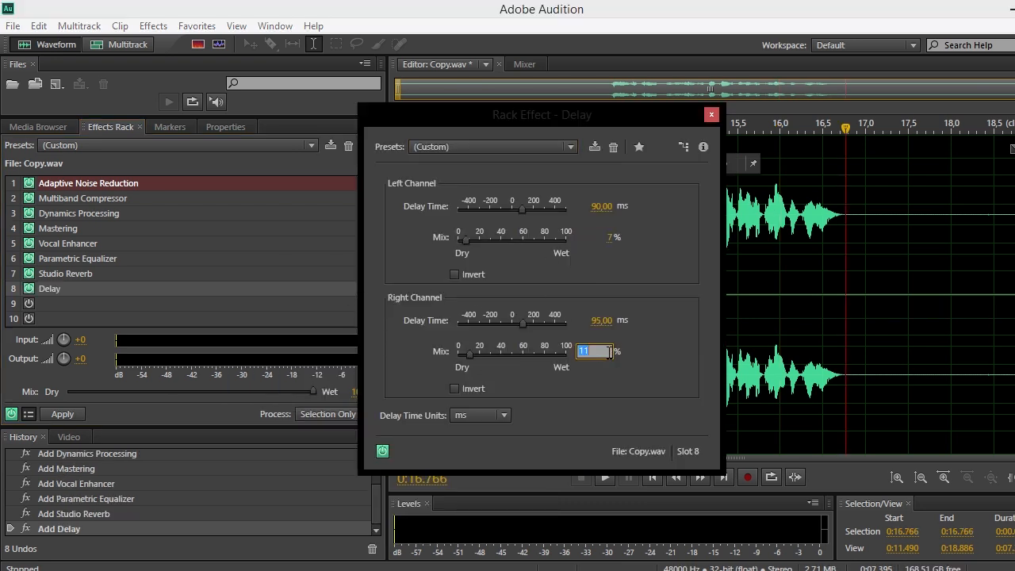
type("9")
left_click(718, 118)
Step: Preview the voice with the delay from about 0:11.824
left_click(423, 127)
key("space")
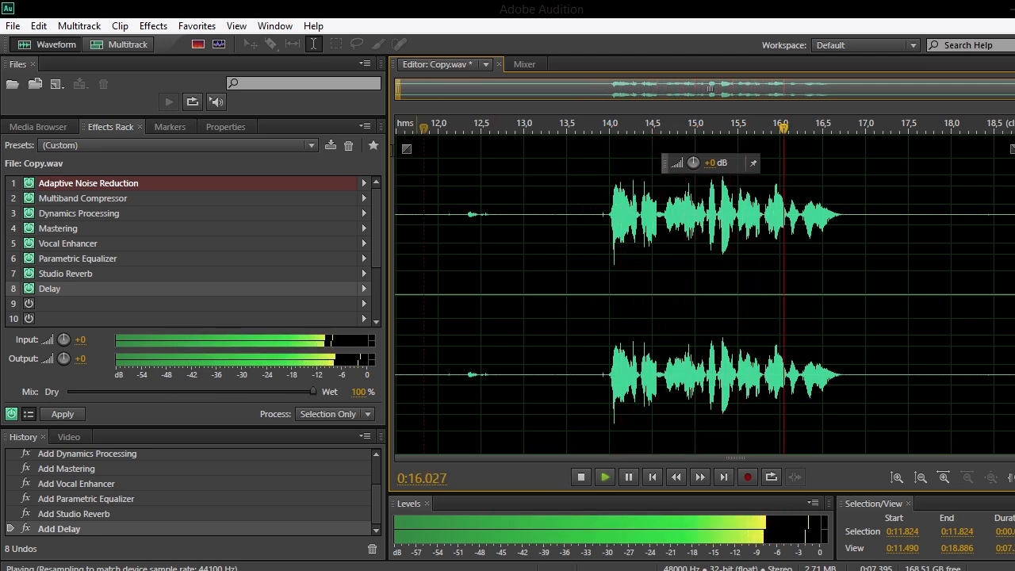
key("space")
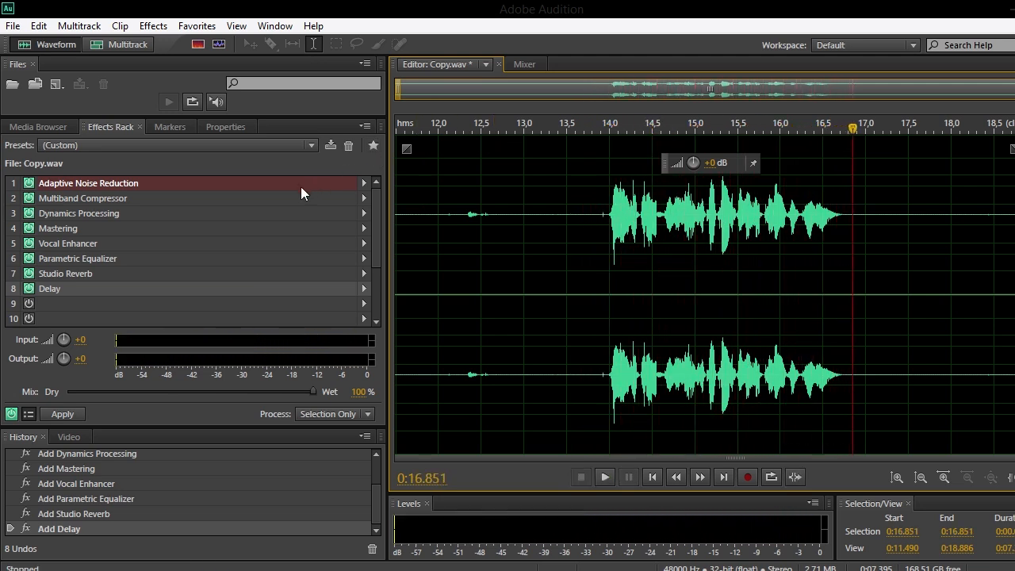
Step: Add a Hard Limiter to rack slot 9 using the Limit to -.1dB preset, and close its settings
left_click(359, 303)
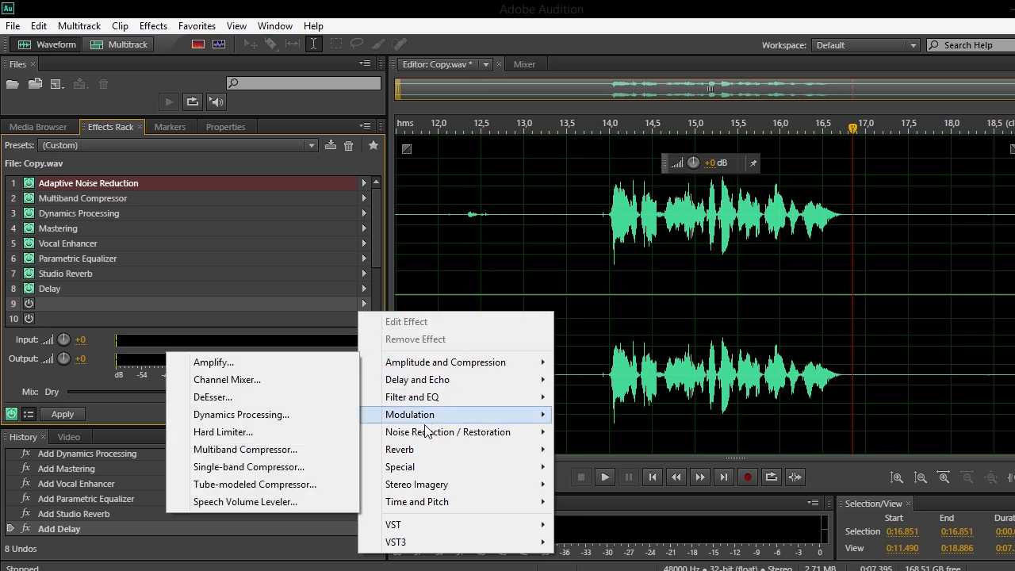
mouse_move(387, 370)
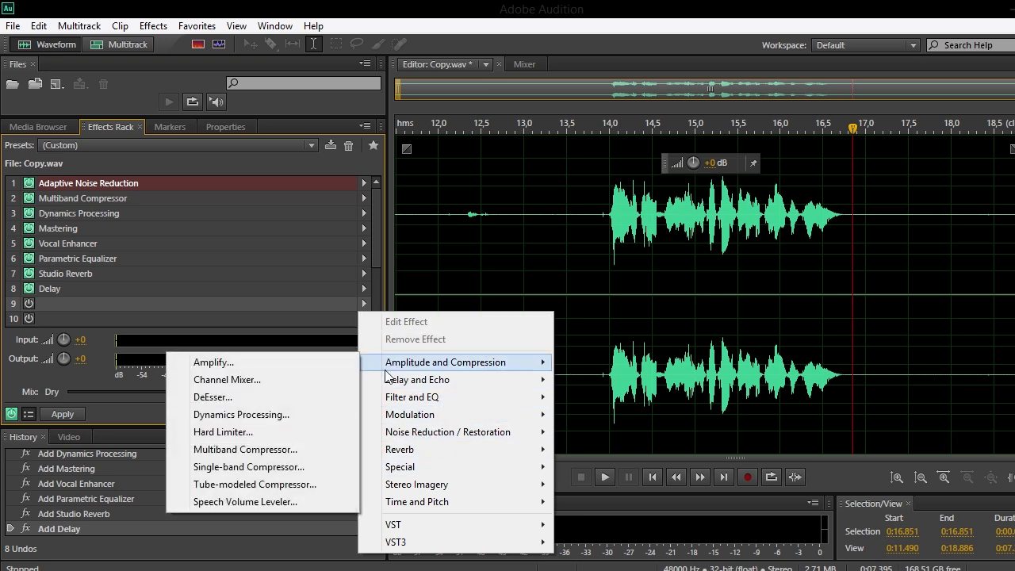
left_click(266, 432)
left_click(571, 203)
left_click(474, 292)
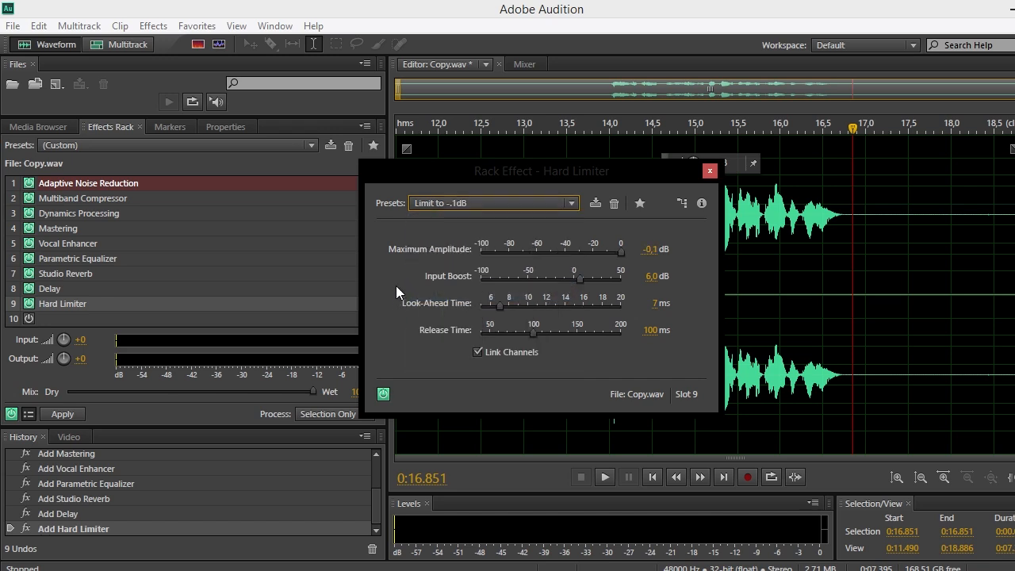
left_click(709, 172)
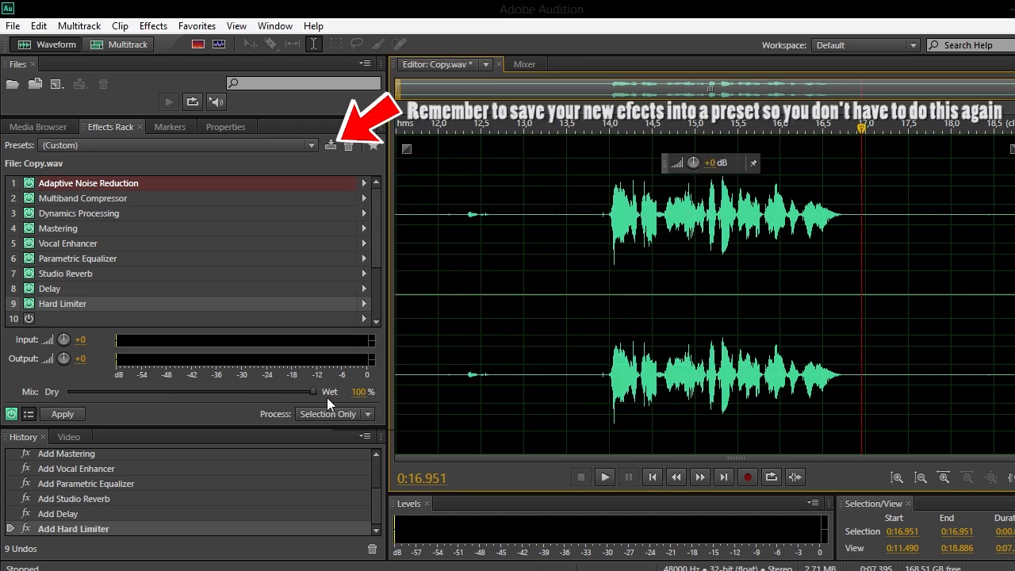
Step: Set the rack's dry/wet mix to 90 % and apply the effects rack to the recording
left_click(361, 392)
type("90")
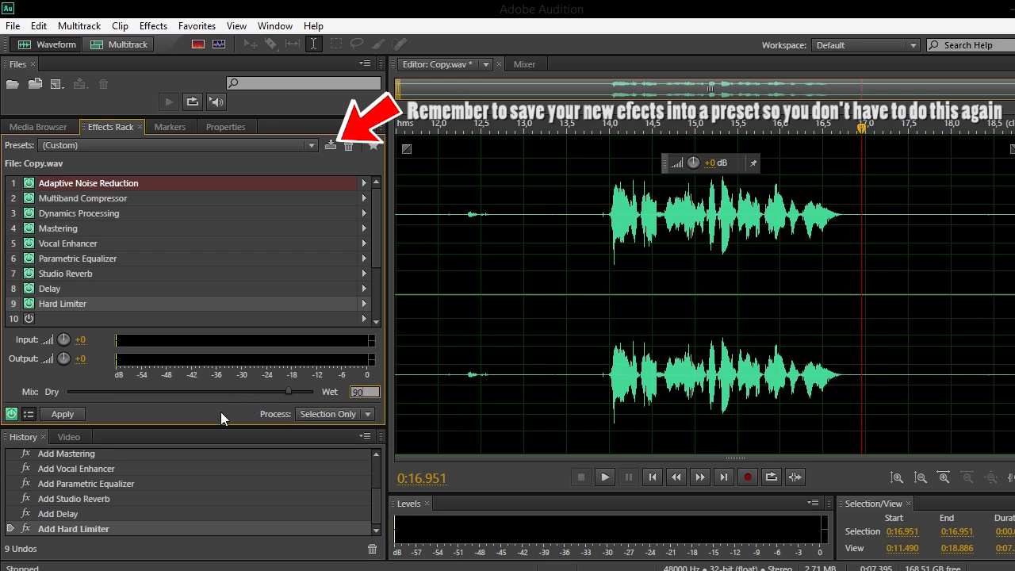
key("Return")
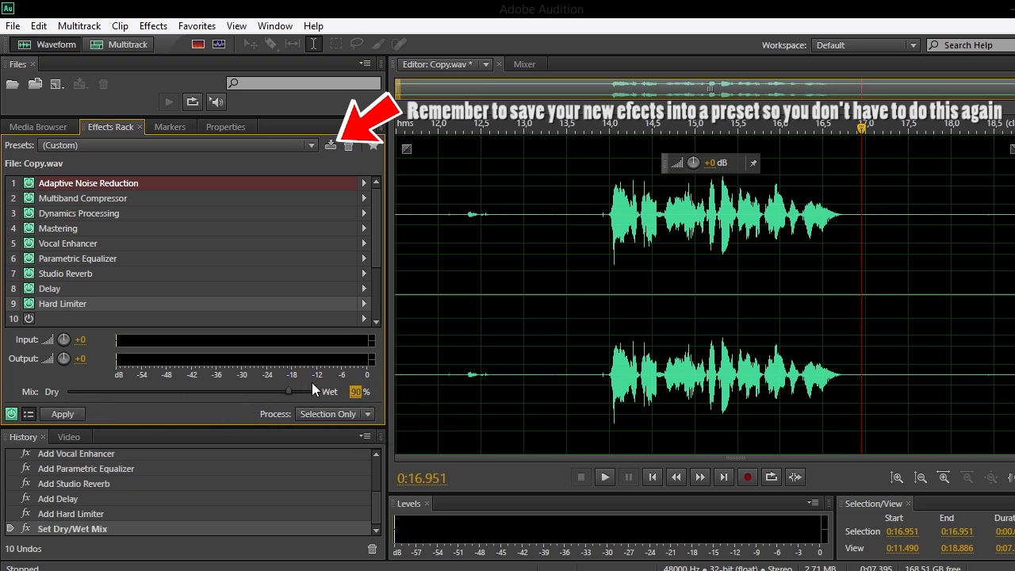
left_click(63, 415)
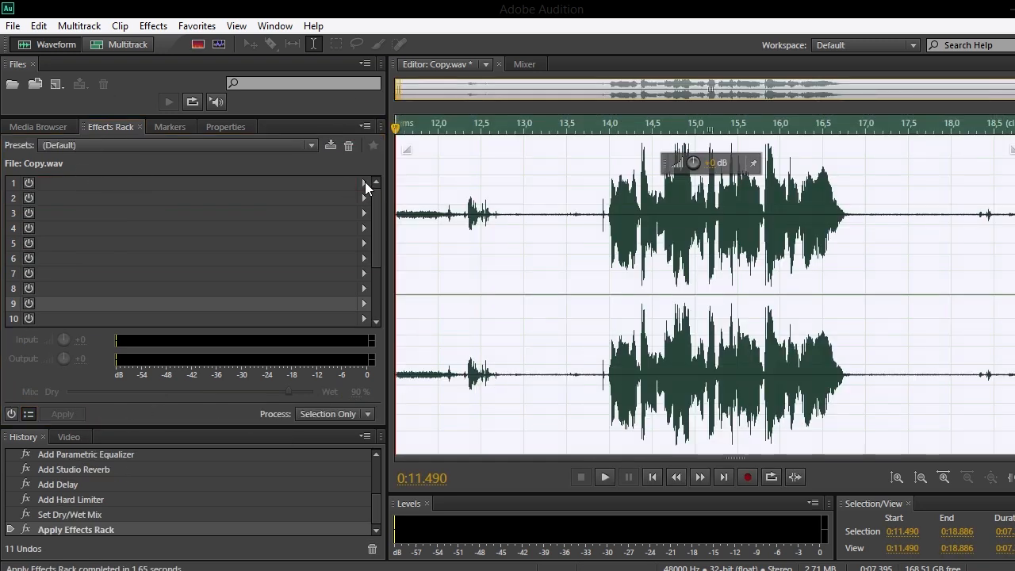
Step: Add Adaptive Noise Reduction to rack slot 1 with the Light Noise Reduction preset and High Quality Mode enabled
left_click(365, 184)
mouse_move(432, 314)
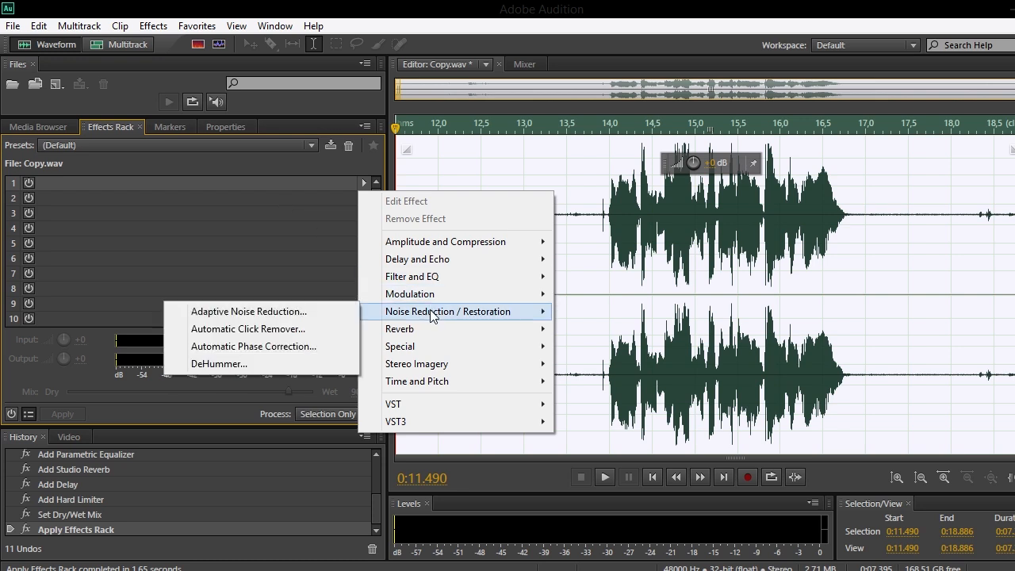
left_click(273, 312)
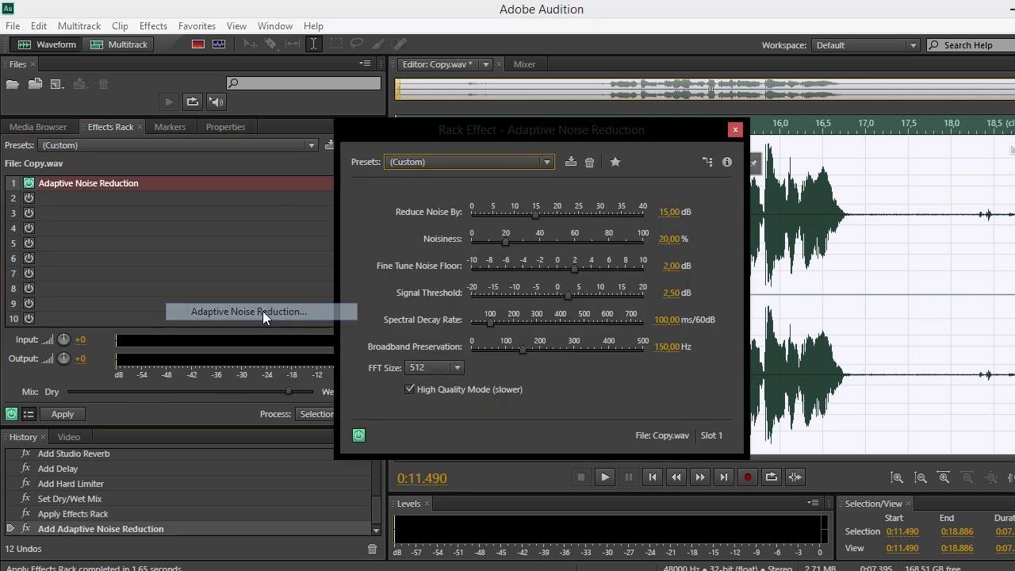
left_click(457, 164)
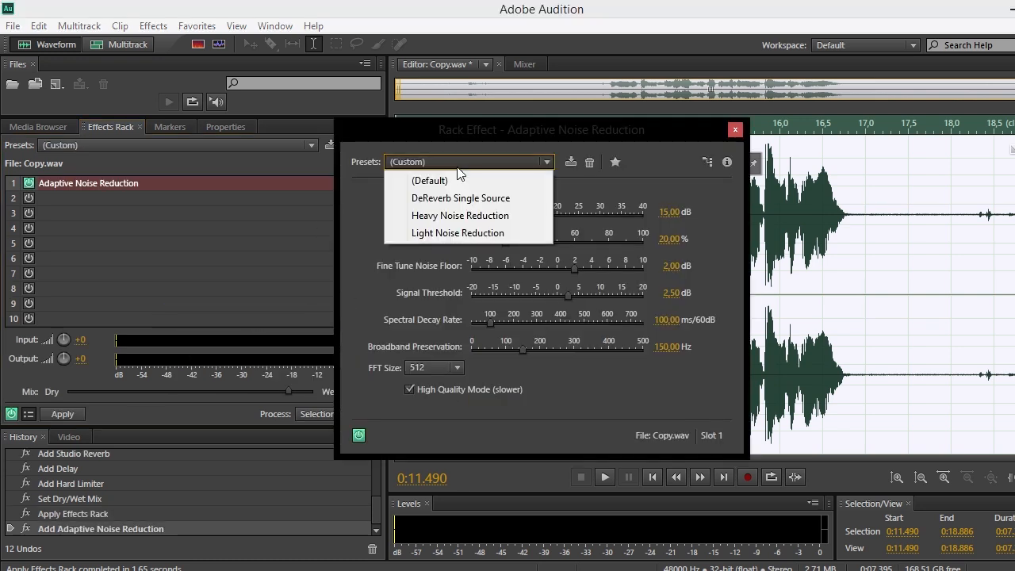
left_click(431, 233)
left_click(409, 389)
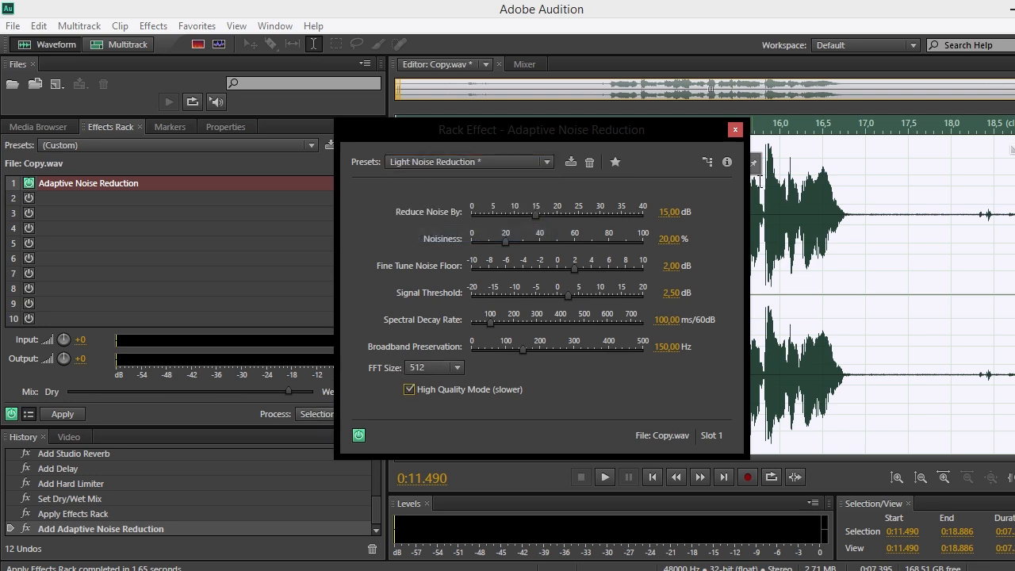
left_click(736, 129)
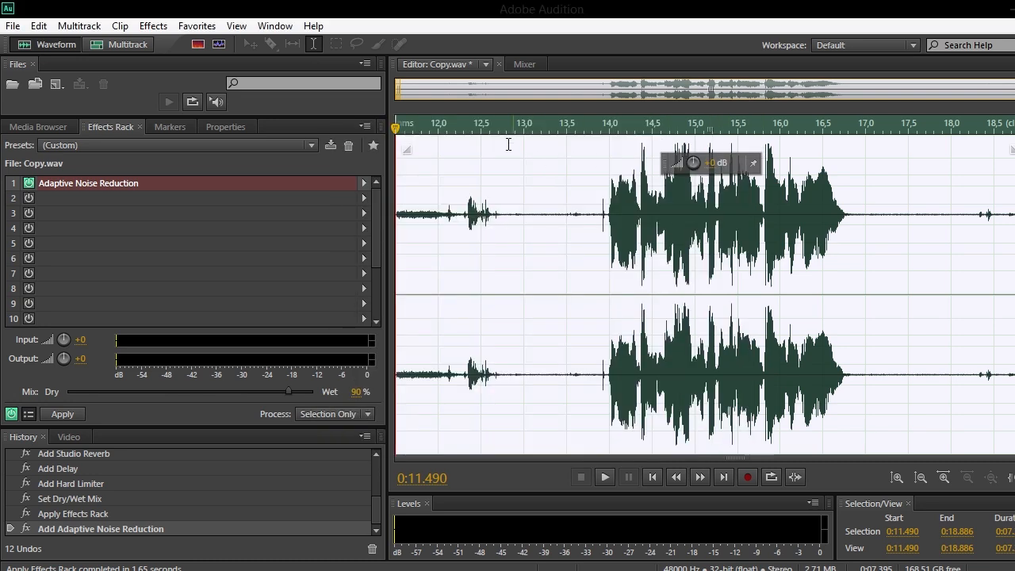
Step: Apply the effects rack with the mix set to 100 % wet, and play back the processed voice
left_click_drag(291, 391, 314, 391)
left_click(57, 416)
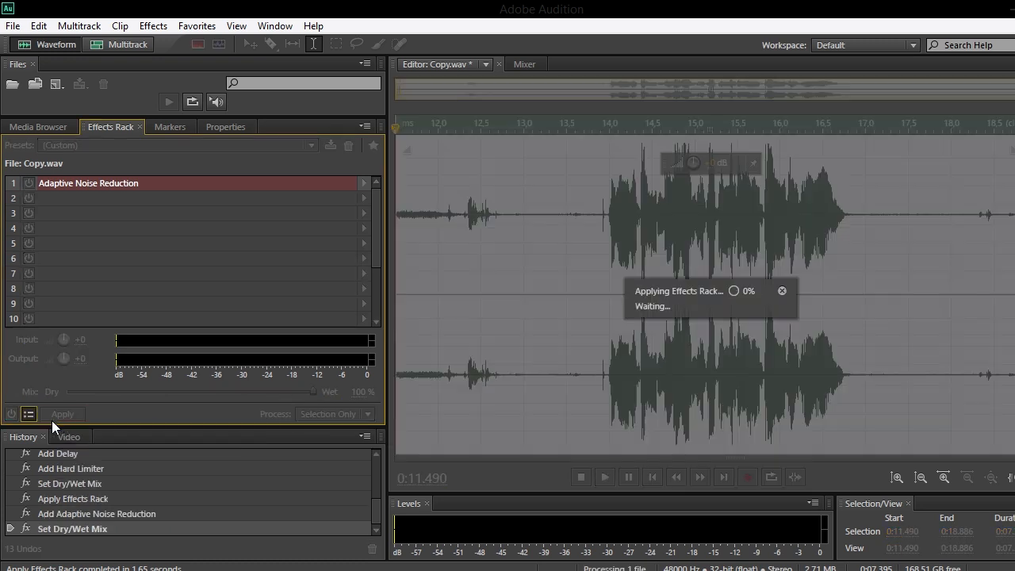
key("space")
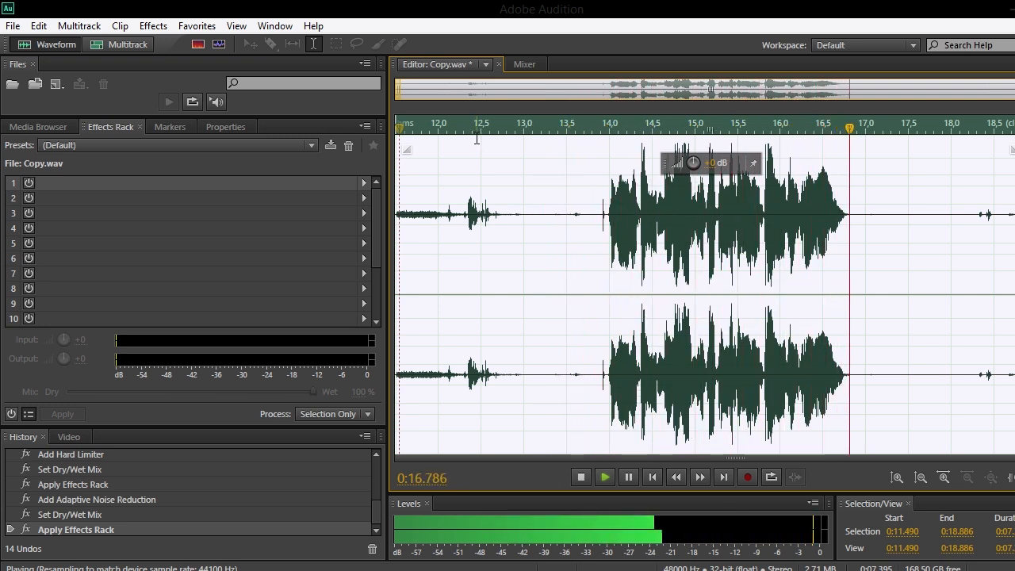
key("space")
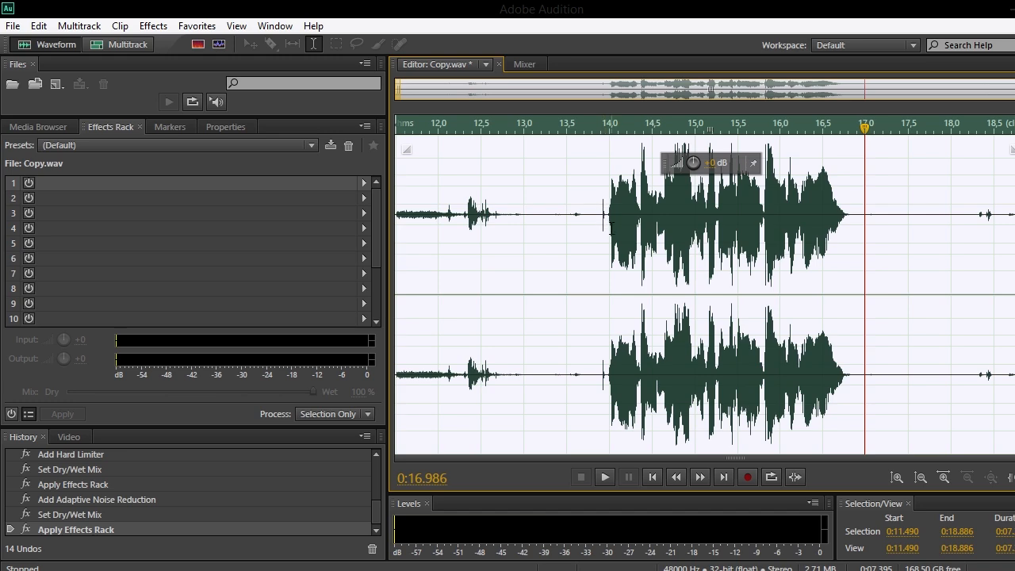
Step: Examine the waveform closely around the start of the voice, between about 0:13.9 and 0:14.0, and play it back
scroll(610, 228, "up", 10)
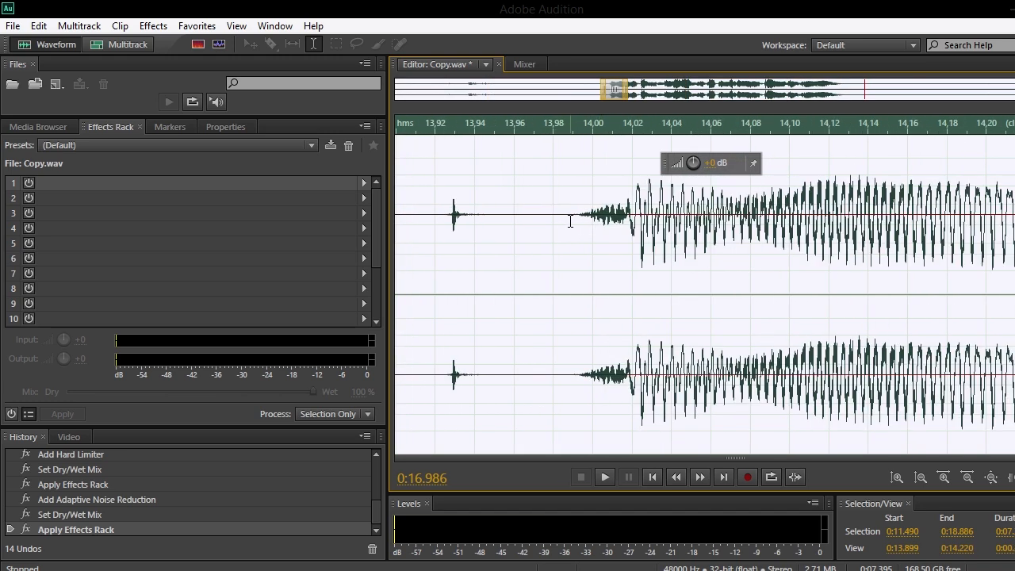
left_click(897, 478)
left_click(897, 478)
left_click(898, 477)
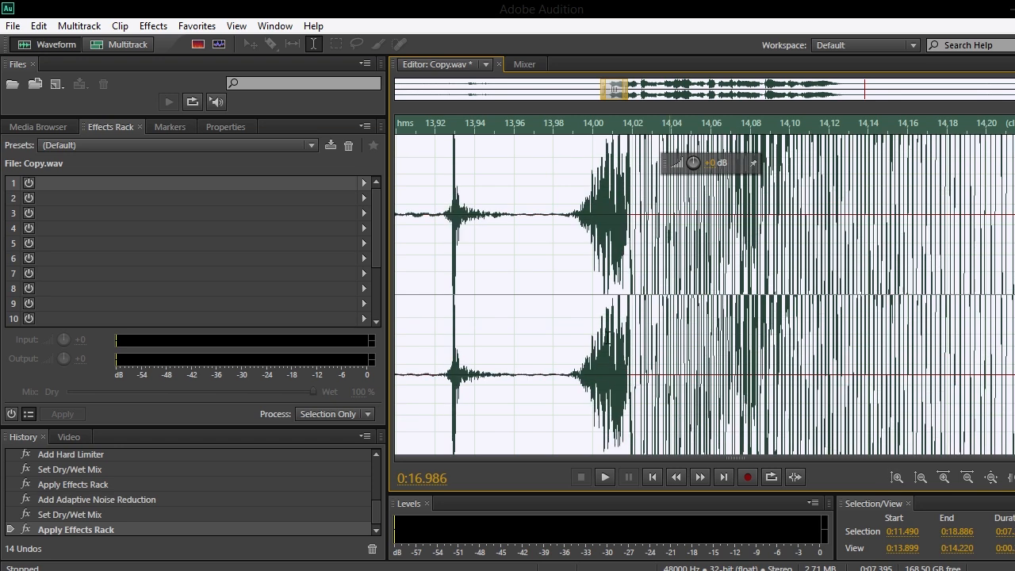
scroll(607, 338, "up", 5)
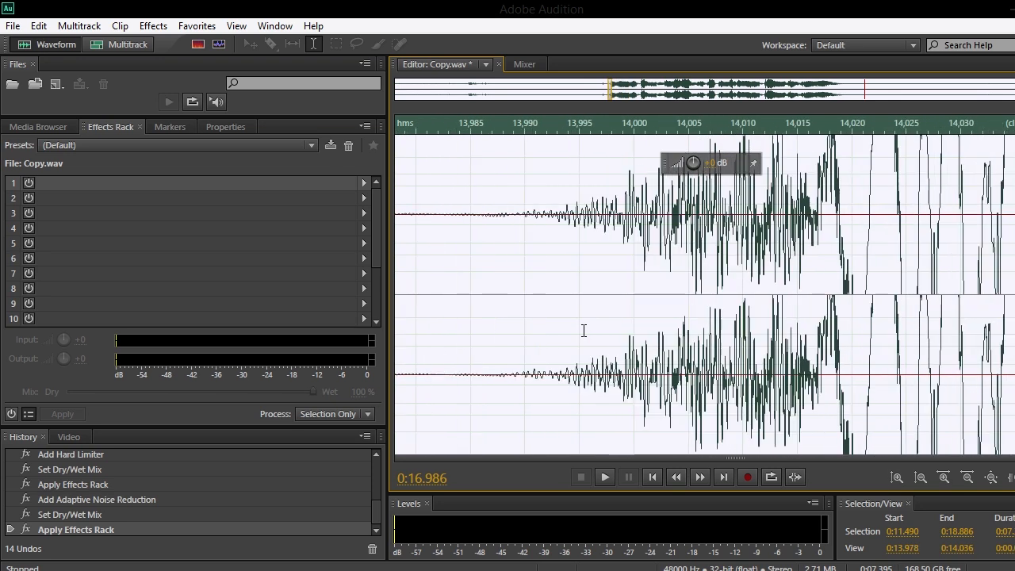
left_click(897, 478)
left_click(897, 477)
scroll(478, 323, "up", 1)
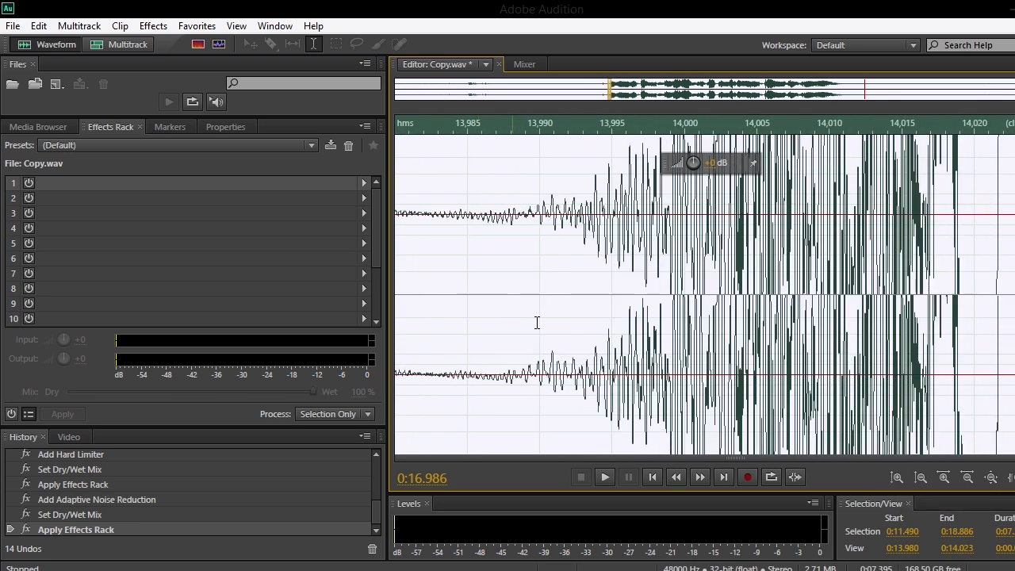
scroll(611, 87, "left", 3)
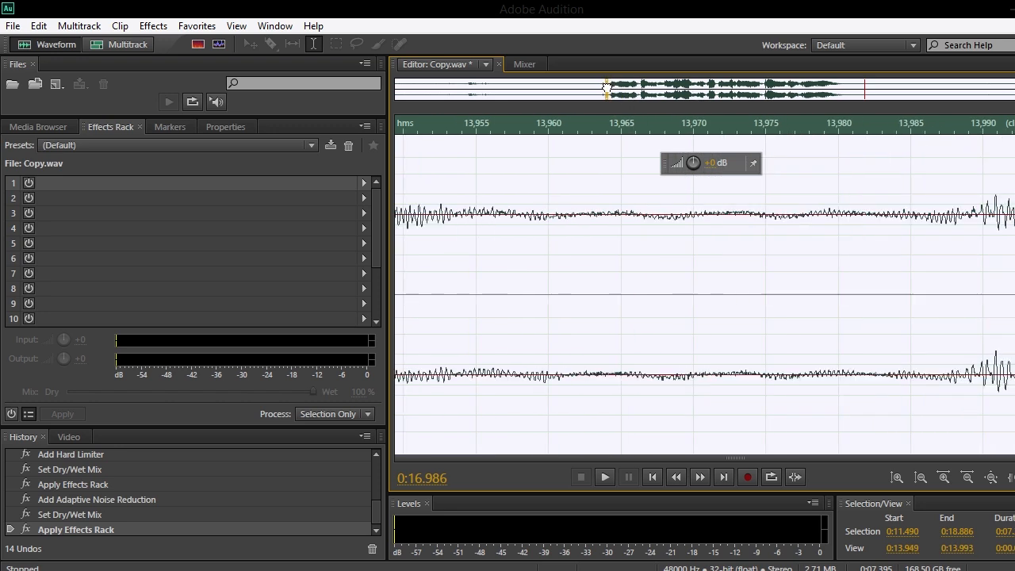
left_click(683, 213)
key("space")
key("space")
Step: Fade in the voice's onset from 0:13.980 to 0:13.990, and silence the audio from 0:11.490 to 0:13.984 by lowering its volume
left_click_drag(626, 99, 605, 88)
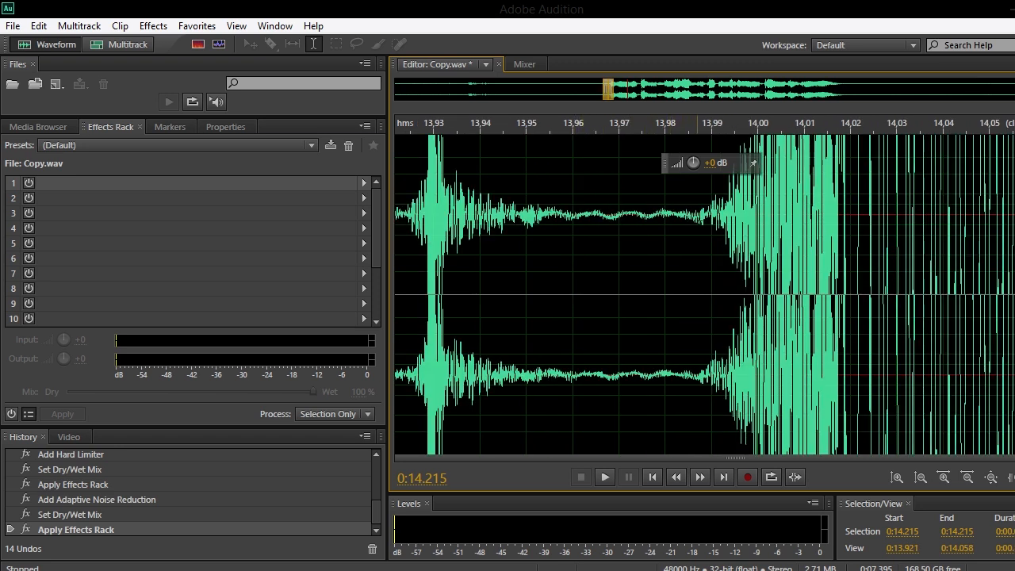
left_click_drag(665, 238, 712, 238)
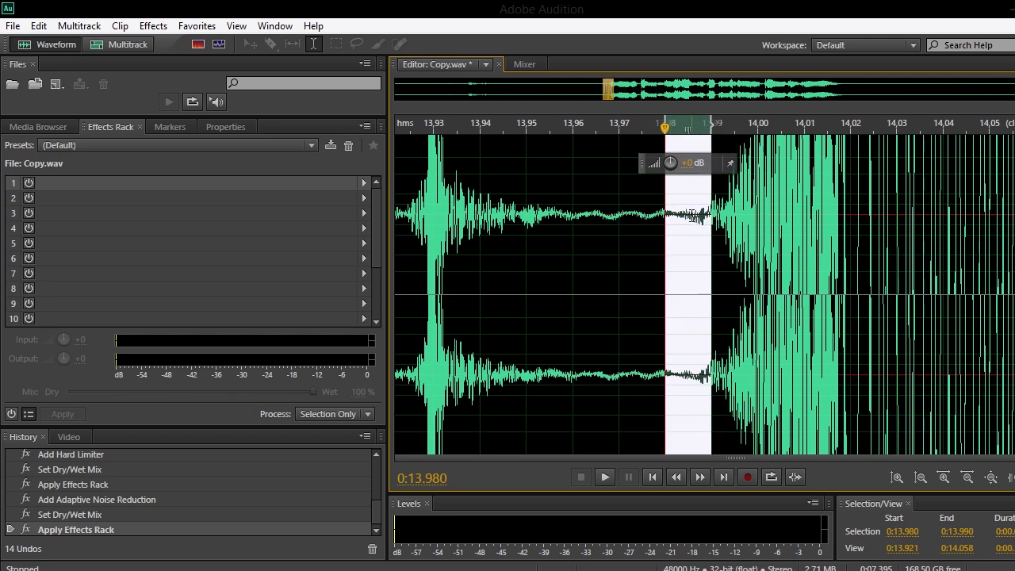
left_click(185, 28)
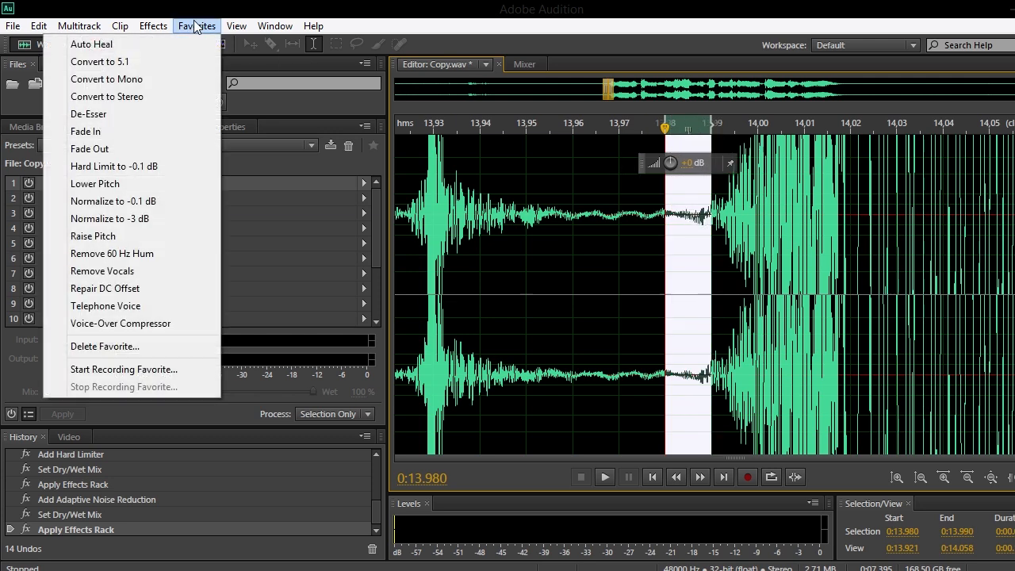
left_click(120, 130)
left_click_drag(662, 246, 393, 249)
left_click_drag(745, 170, 435, 168)
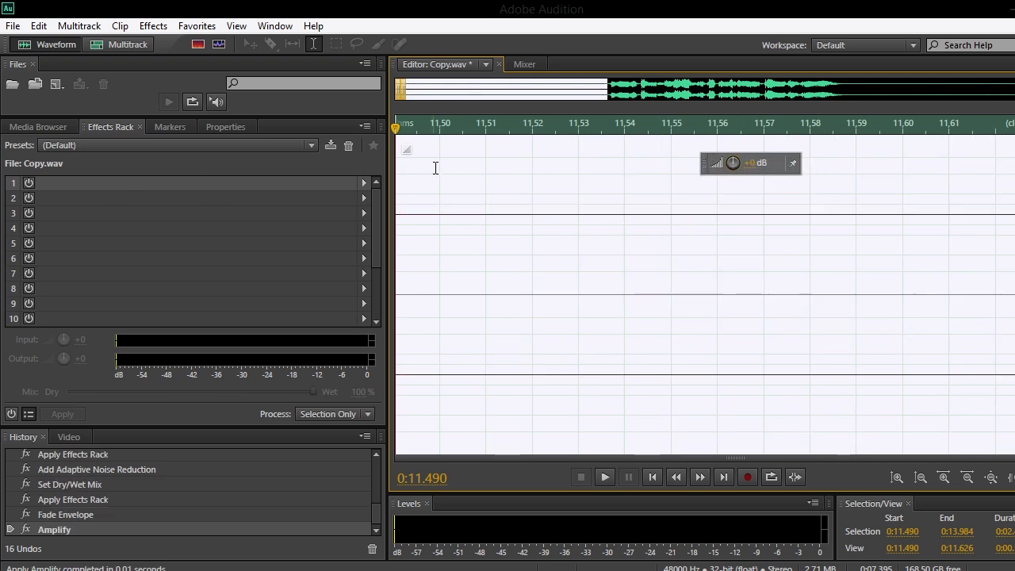
Step: Apply a second Fade In to the voice's onset, from 0:13.980 to 0:13.986
left_click(612, 88)
left_click_drag(419, 90, 608, 92)
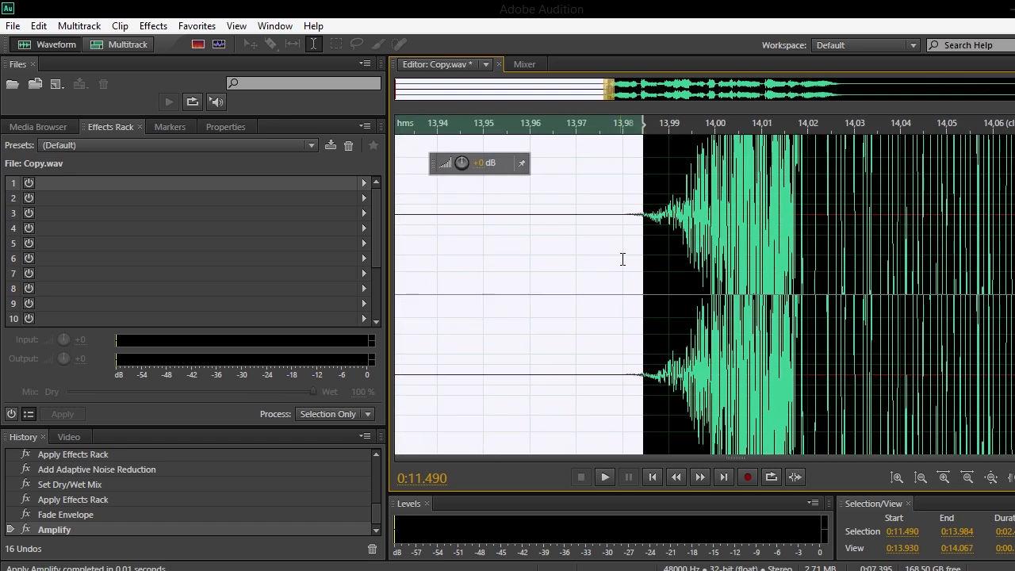
left_click(630, 260)
left_click_drag(624, 258, 652, 257)
left_click(197, 26)
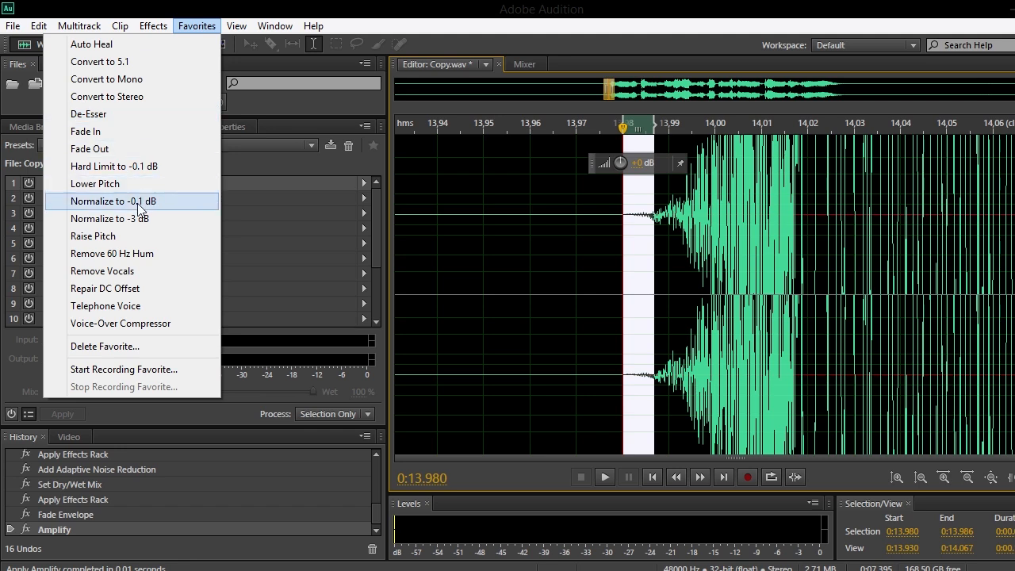
left_click(127, 130)
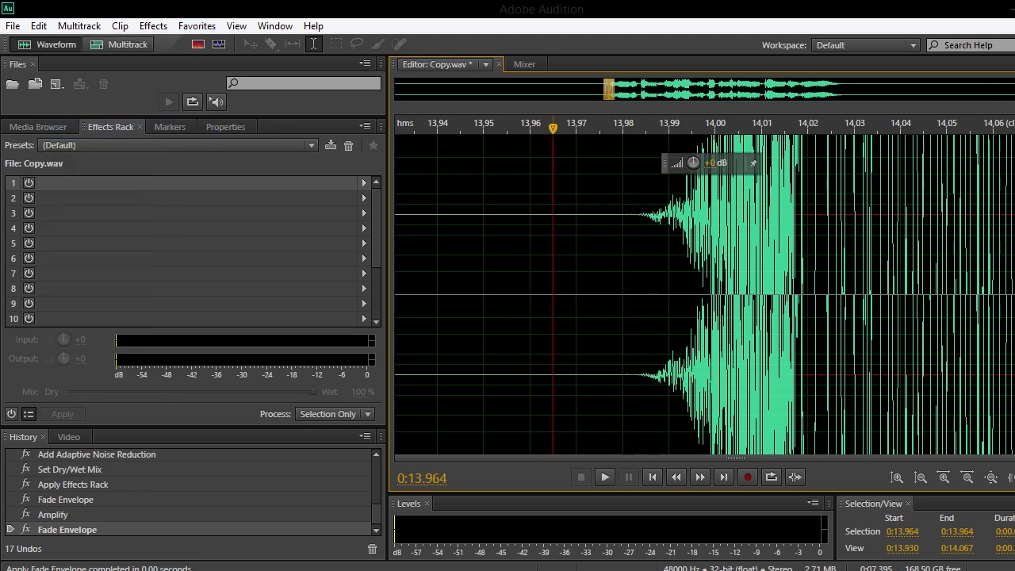
Step: Show the full length of the recording and play it from the silenced section before the voice
key("backslash")
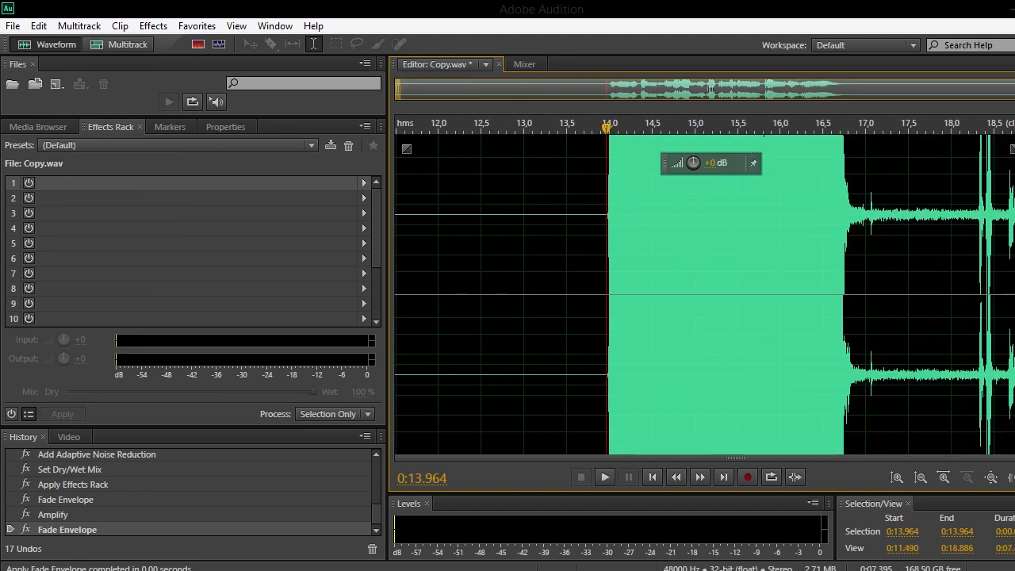
left_click(458, 238)
key("space")
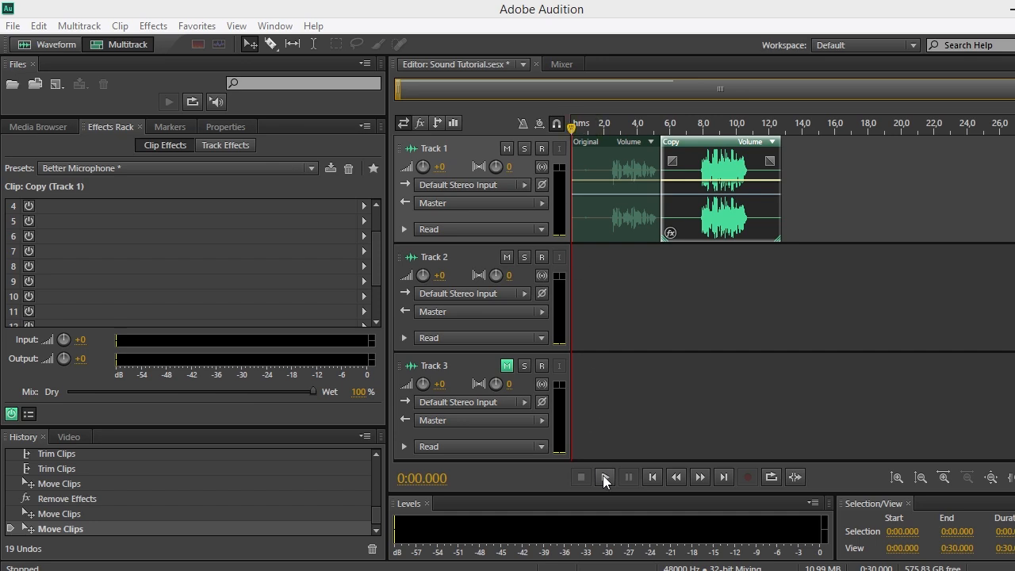
Step: Play the Sound Tutorial.sesx multitrack session from the start to compare the Original and Copy clips on Track 1
left_click(604, 477)
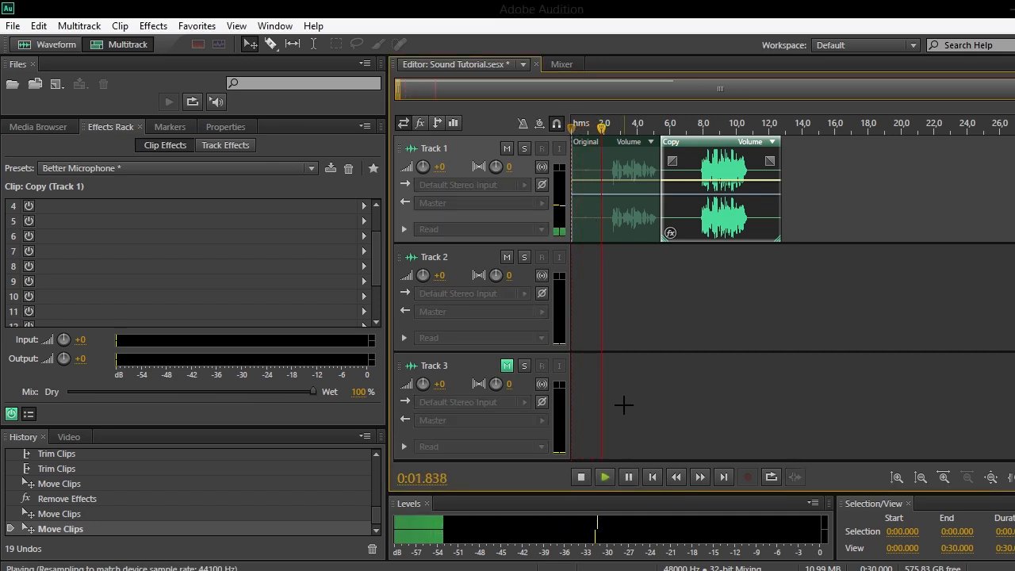